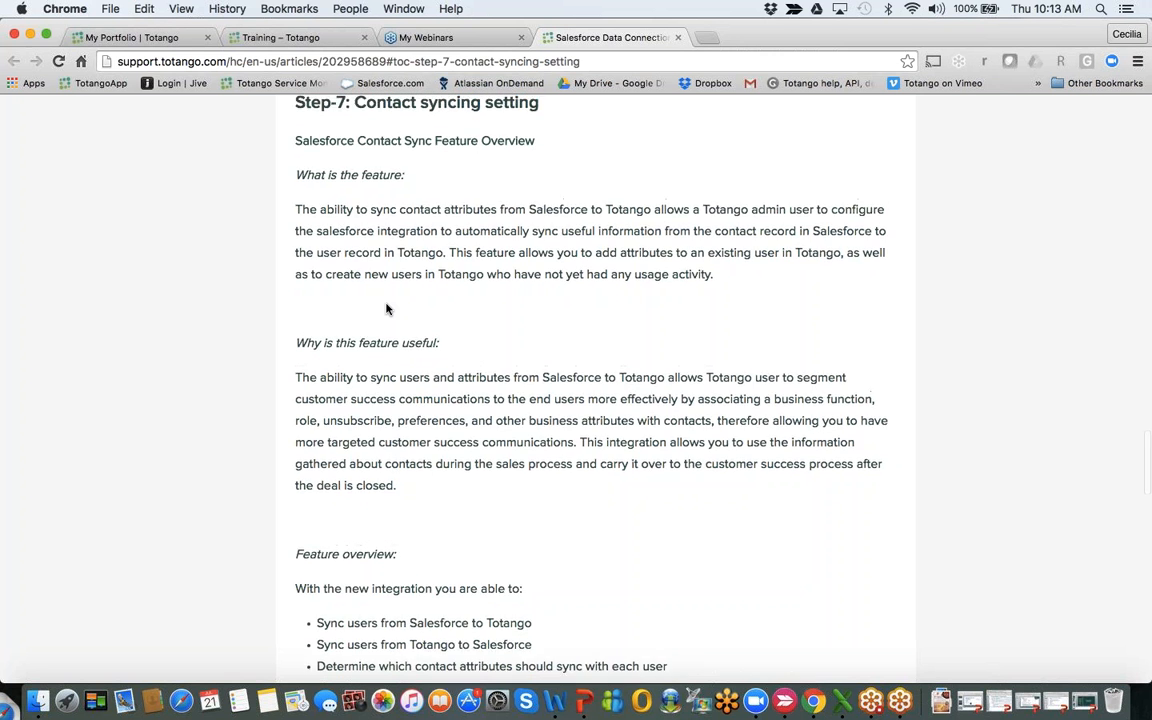
Switch to the PowerPoint presentation, advance it to the "Demo!" slide and end the slide show
scroll(387, 309, "down", 1)
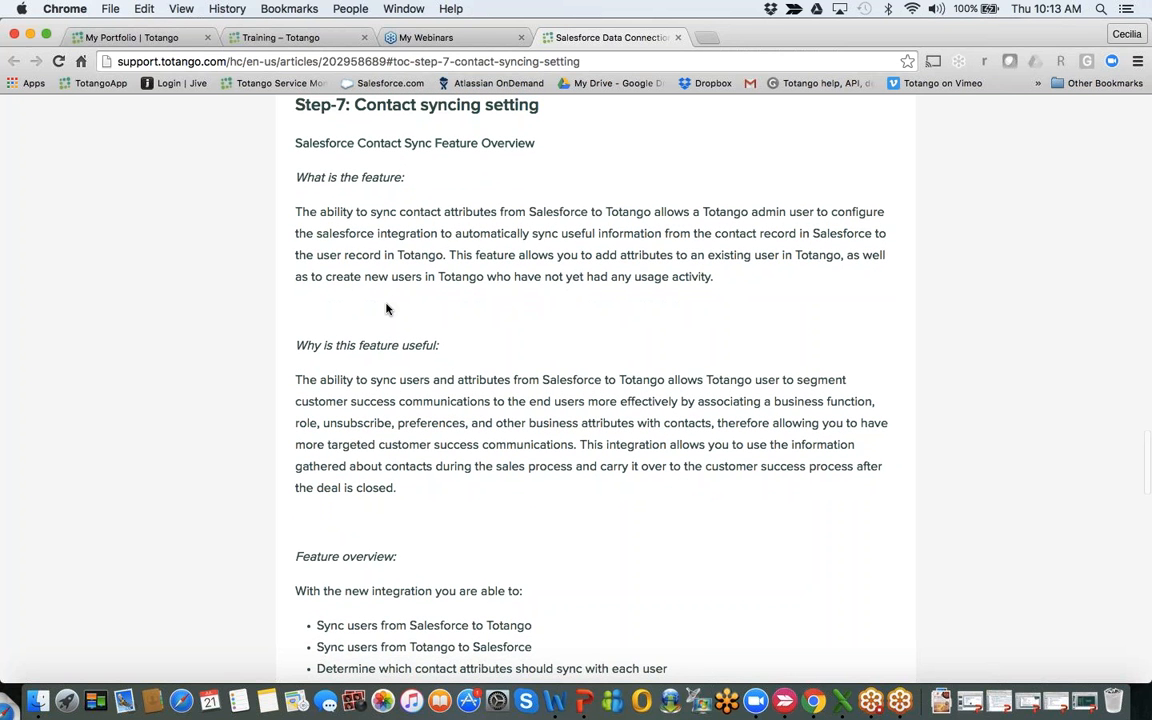
left_click(588, 706)
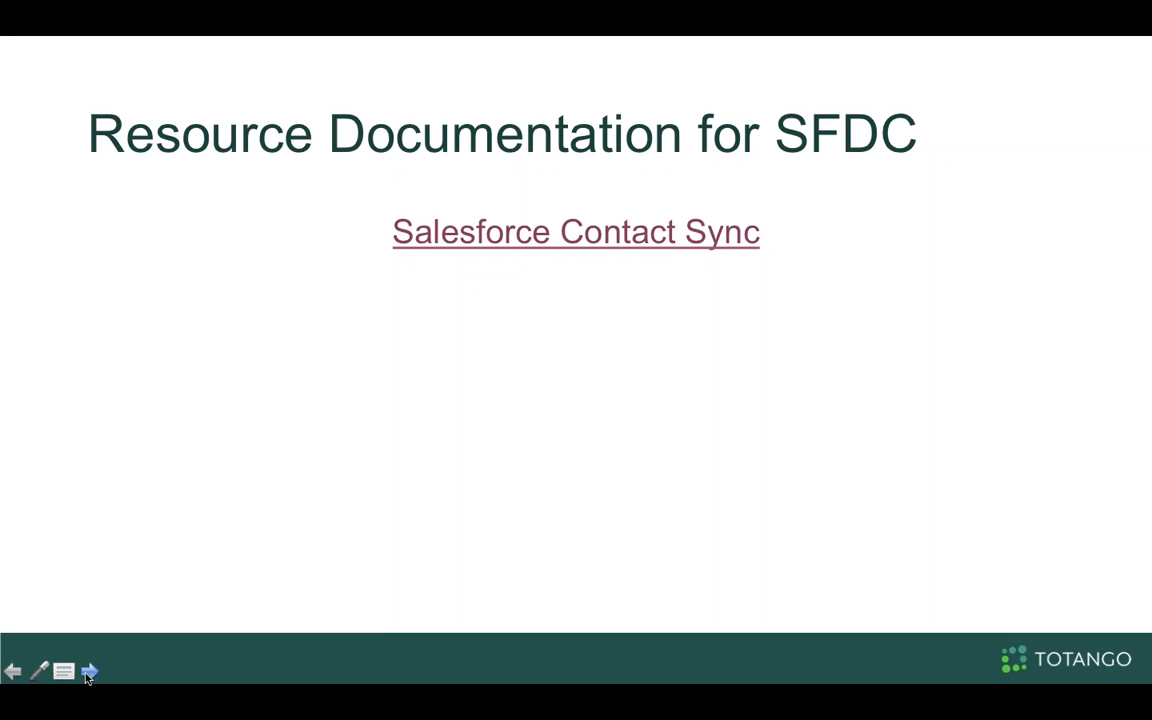
left_click(89, 672)
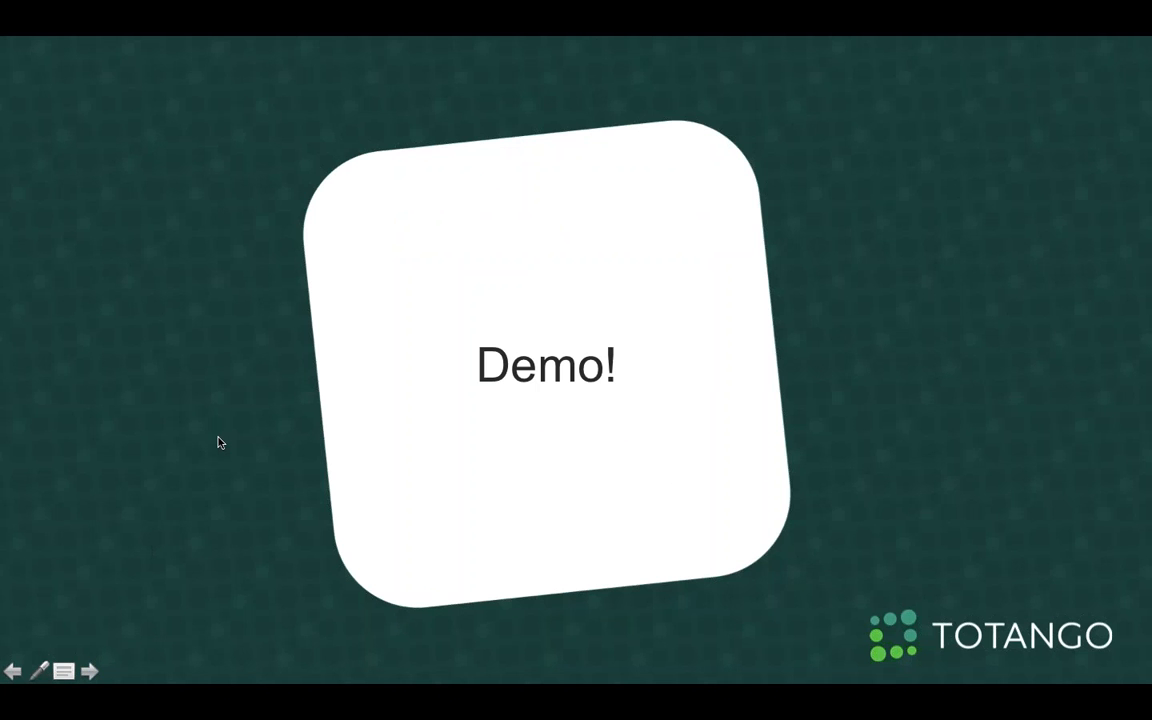
key("Escape")
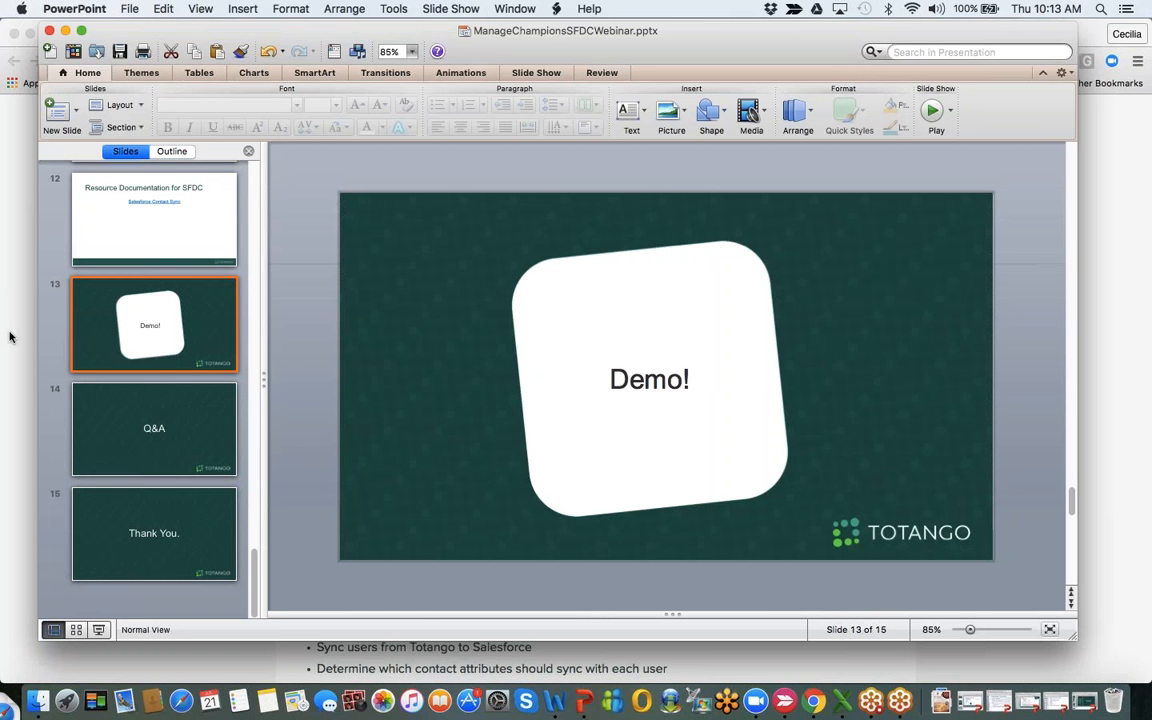
Switch back to Chrome and open the contacts settings of Totango's Salesforce integration
left_click(10, 337)
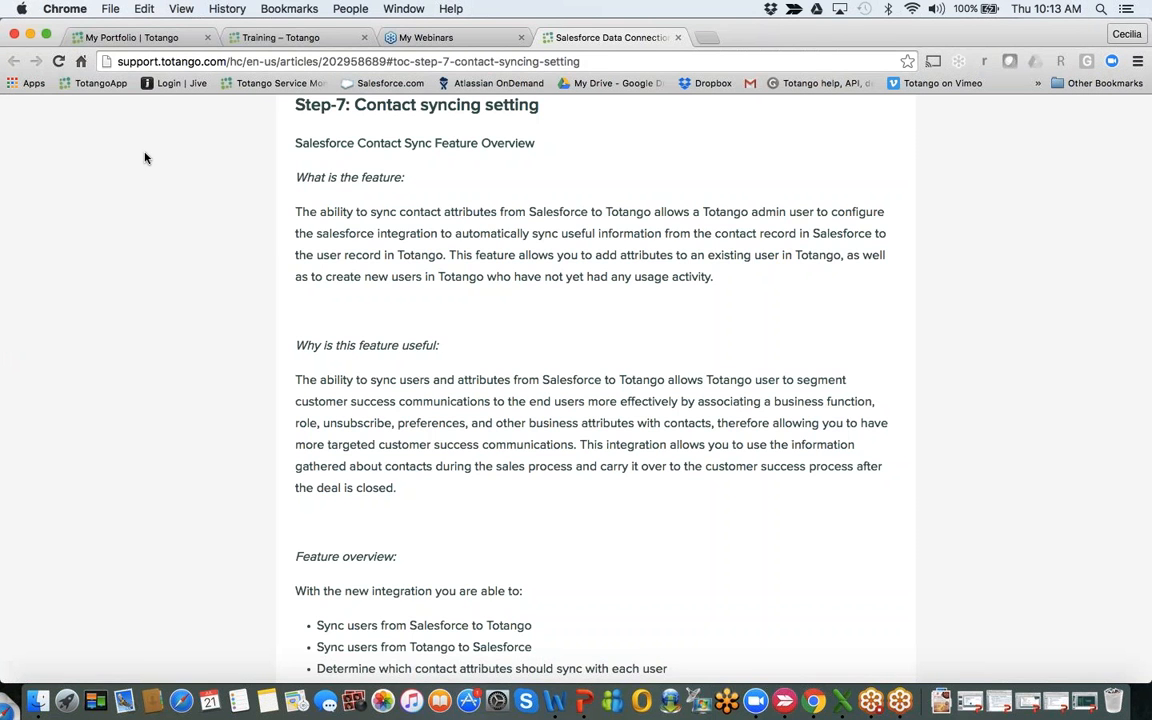
left_click(148, 40)
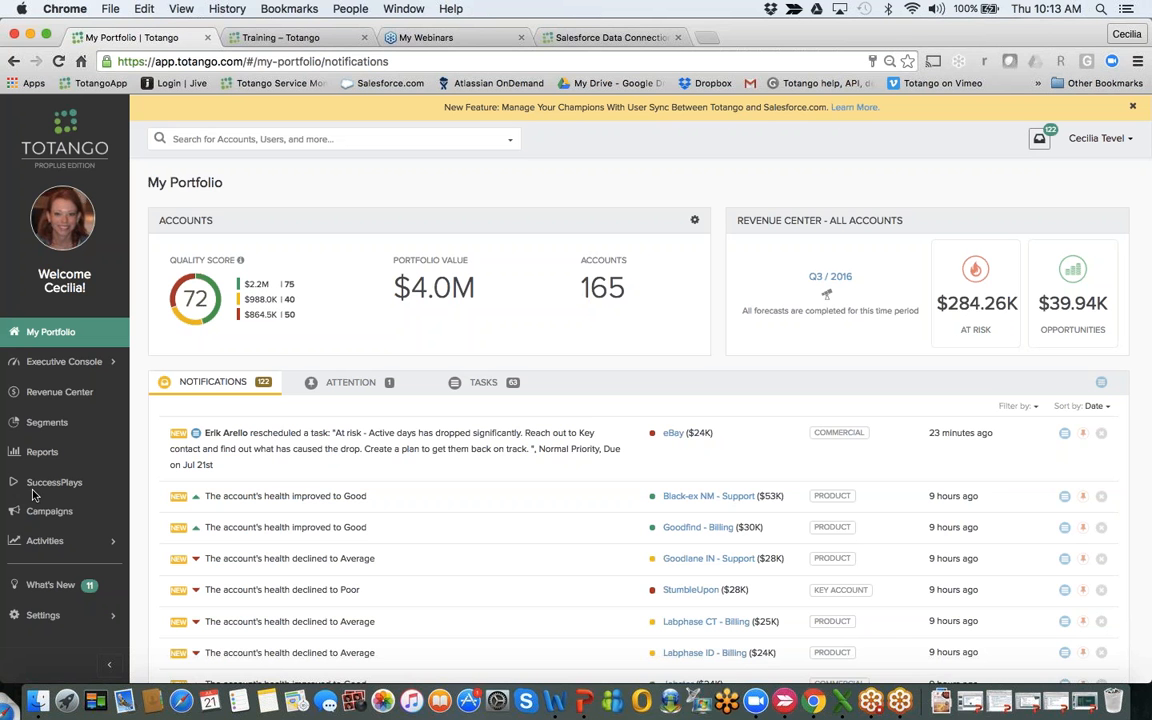
scroll(98, 473, "down", 1)
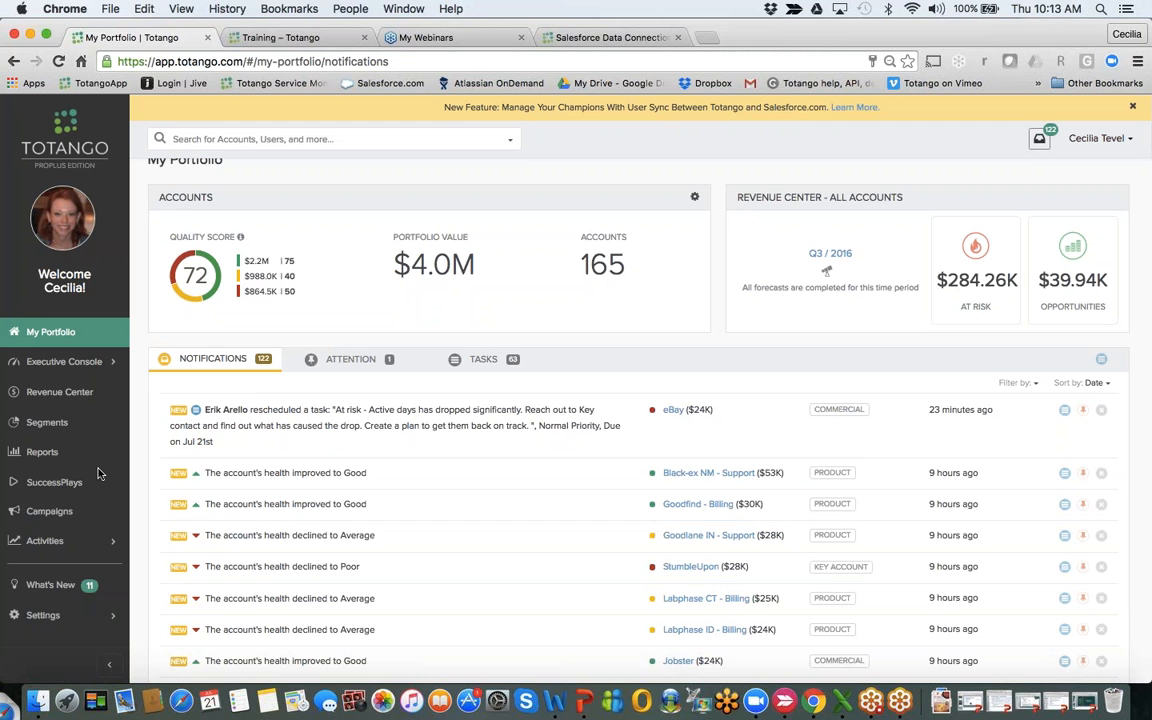
left_click(55, 620)
scroll(60, 580, "down", 3)
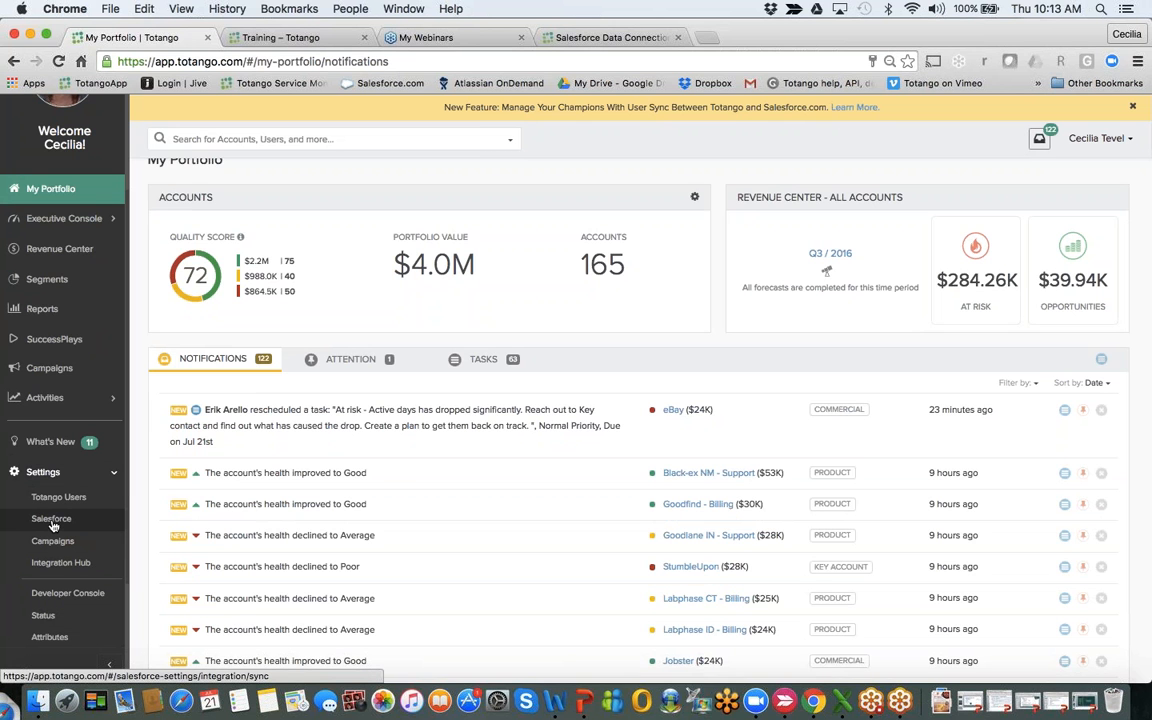
left_click(52, 520)
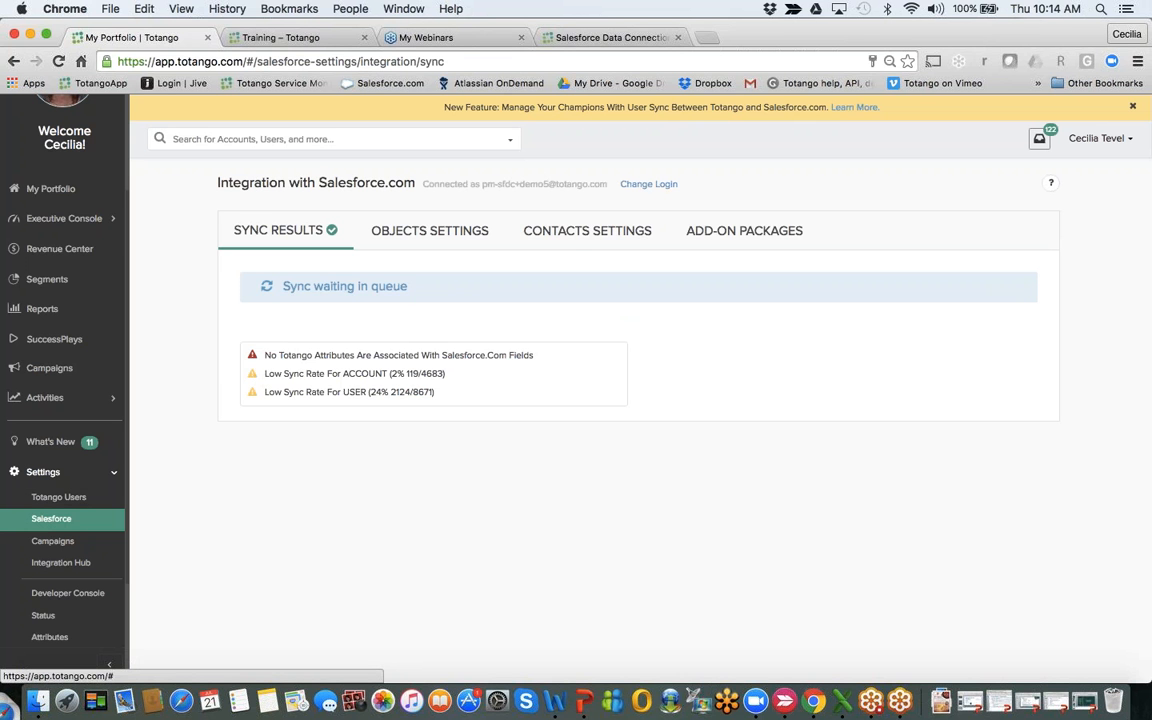
left_click(571, 233)
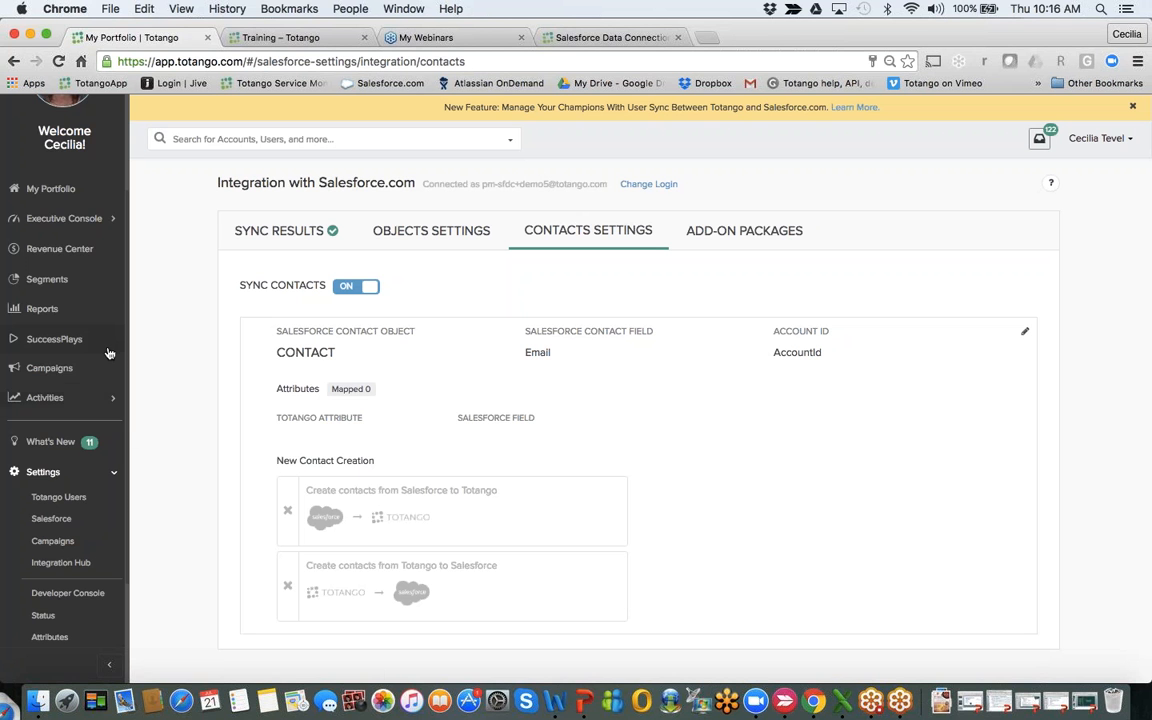
Open the draft campaign "Low NPS follow-up" from the list of campaigns
scroll(109, 353, "up", 1)
scroll(109, 353, "up", 2)
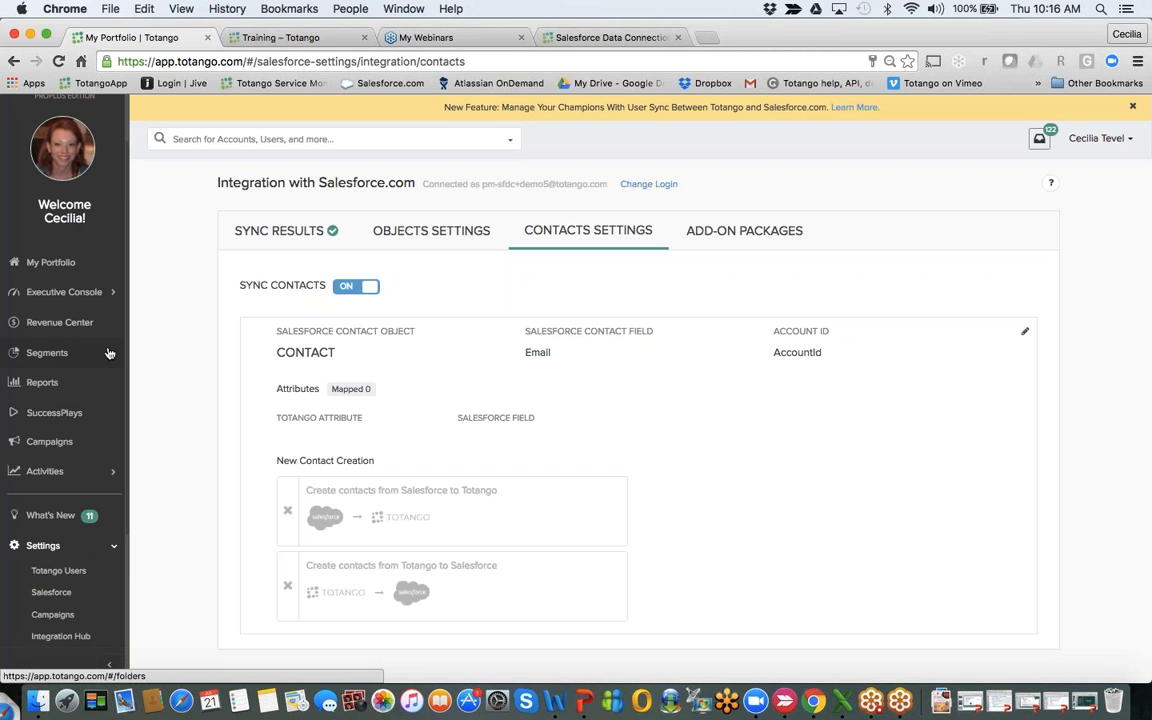
left_click(37, 451)
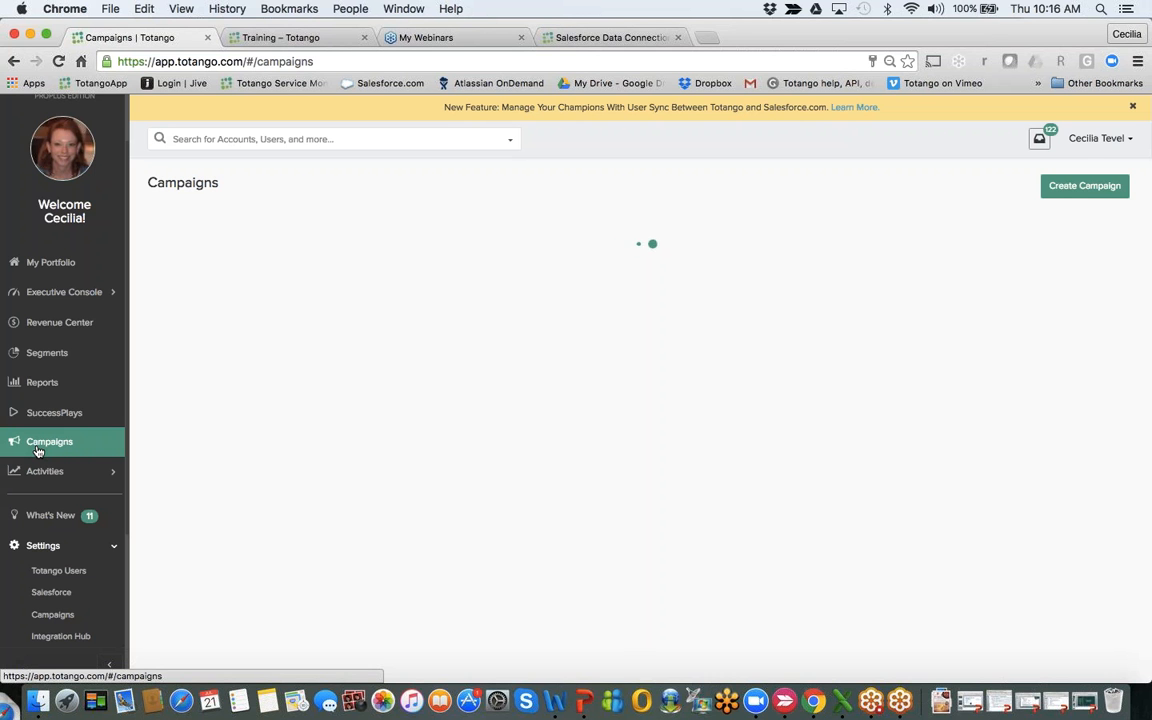
scroll(640, 400, "down", 2)
scroll(640, 400, "down", 2)
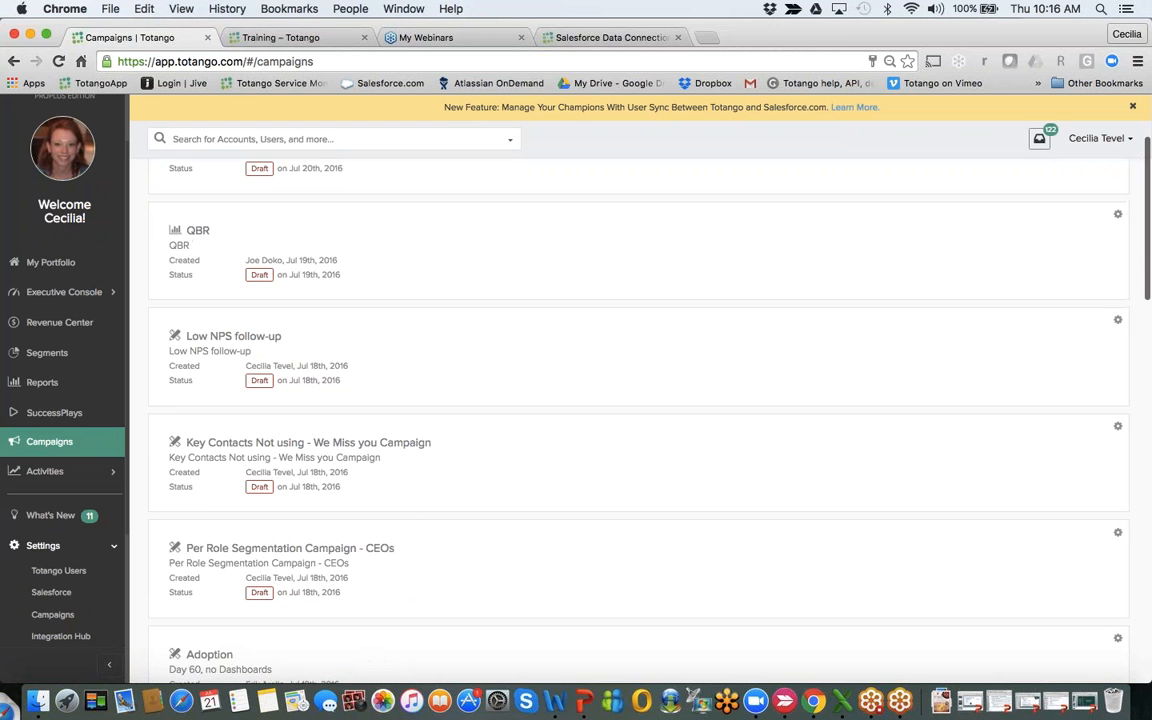
scroll(450, 445, "down", 1)
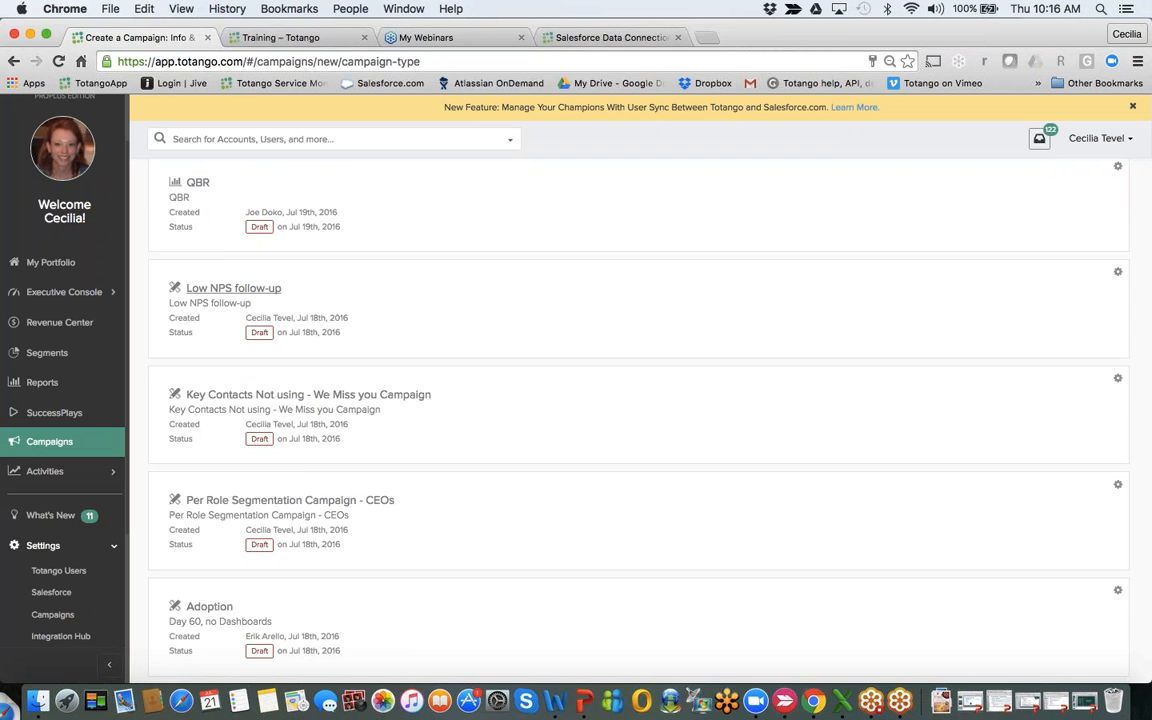
left_click(250, 288)
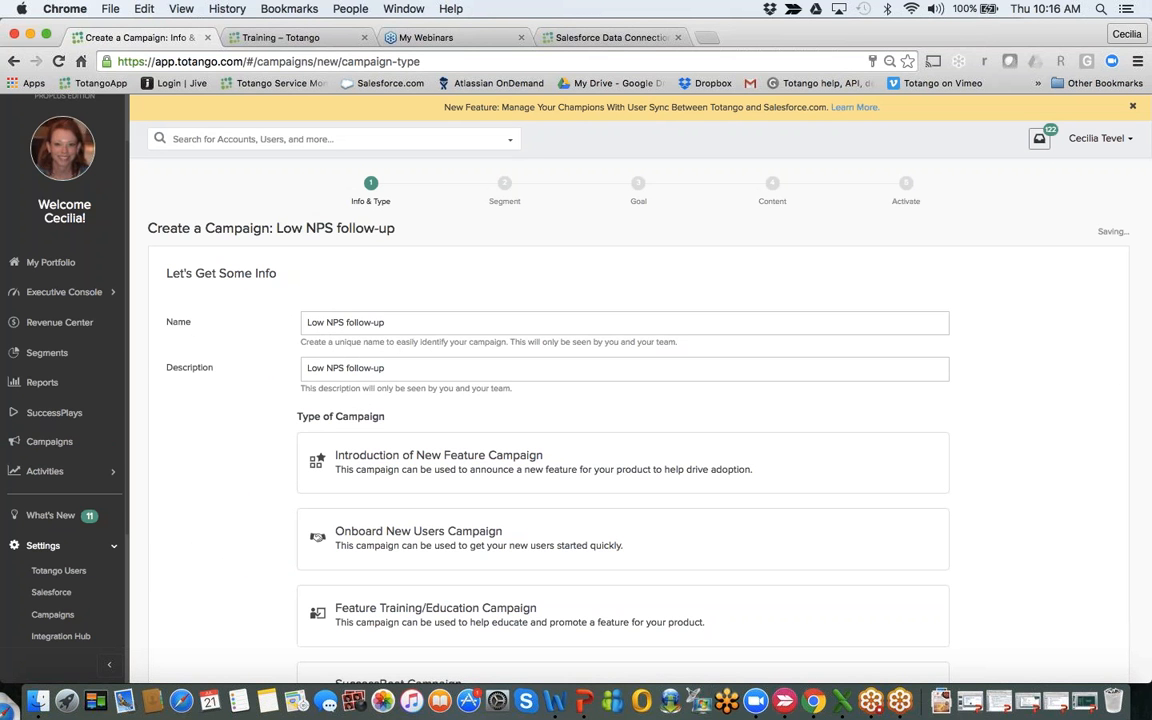
Advance the campaign through its type, segment and goal stages to the content stage, keeping the existing custom campaign settings
scroll(352, 386, "down", 5)
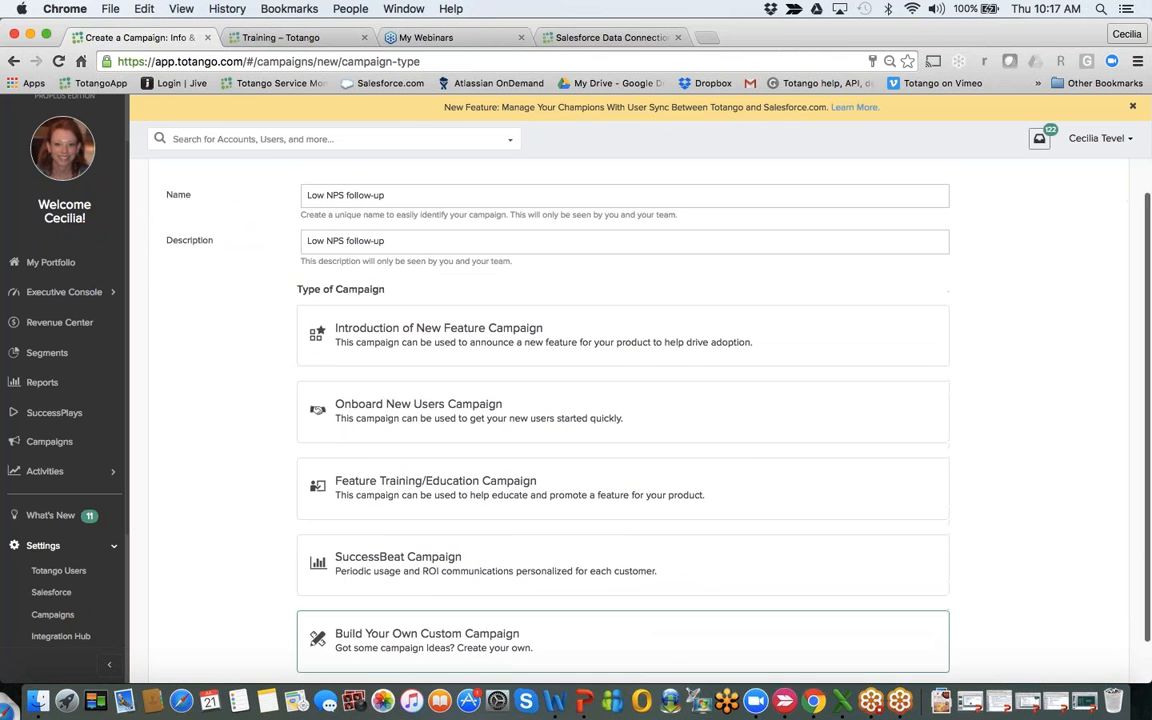
scroll(622, 420, "down", 1)
scroll(622, 420, "up", 1)
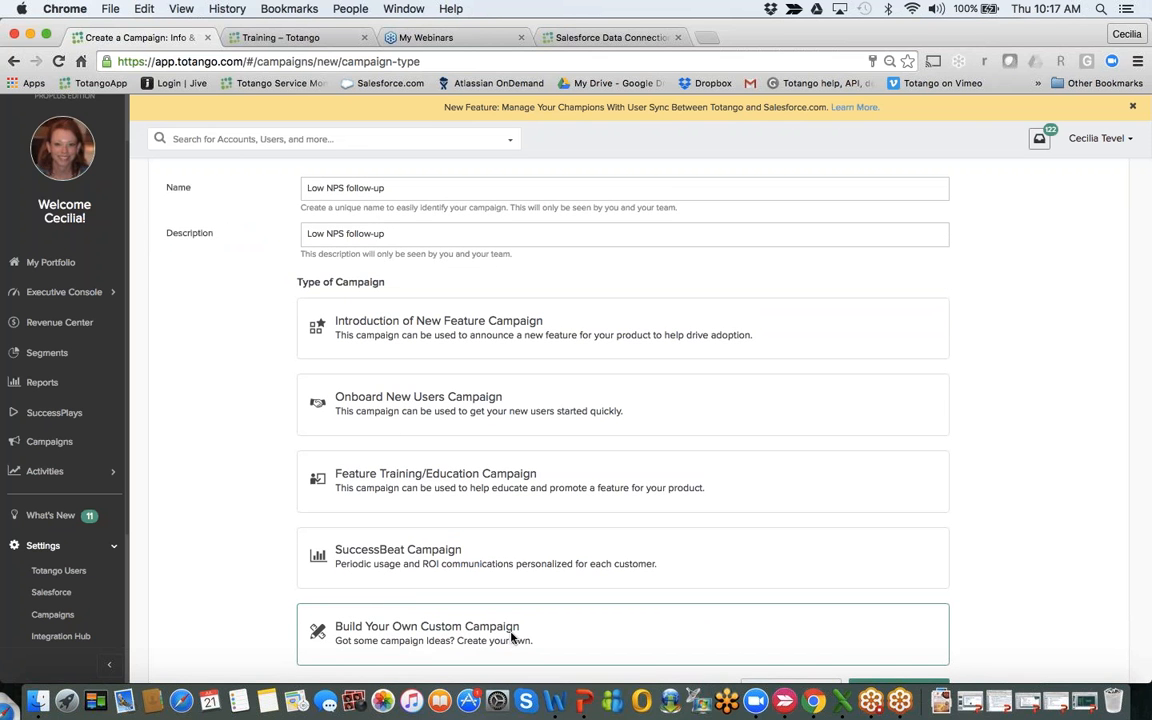
scroll(515, 632, "down", 1)
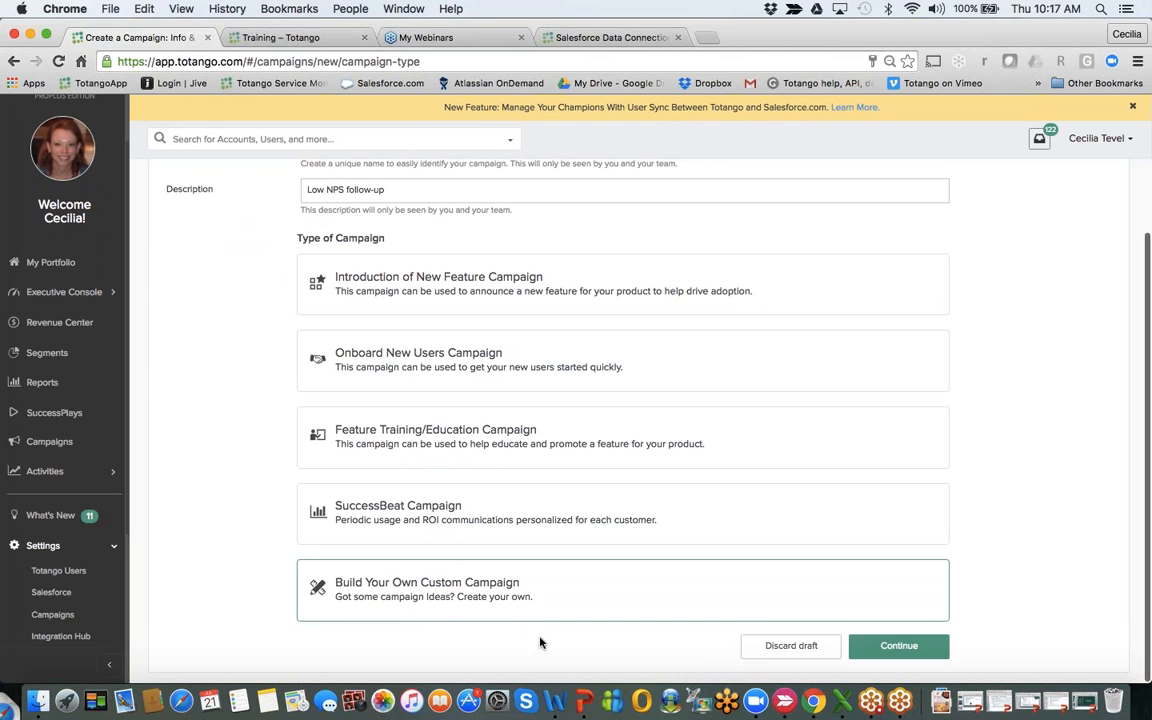
left_click(908, 650)
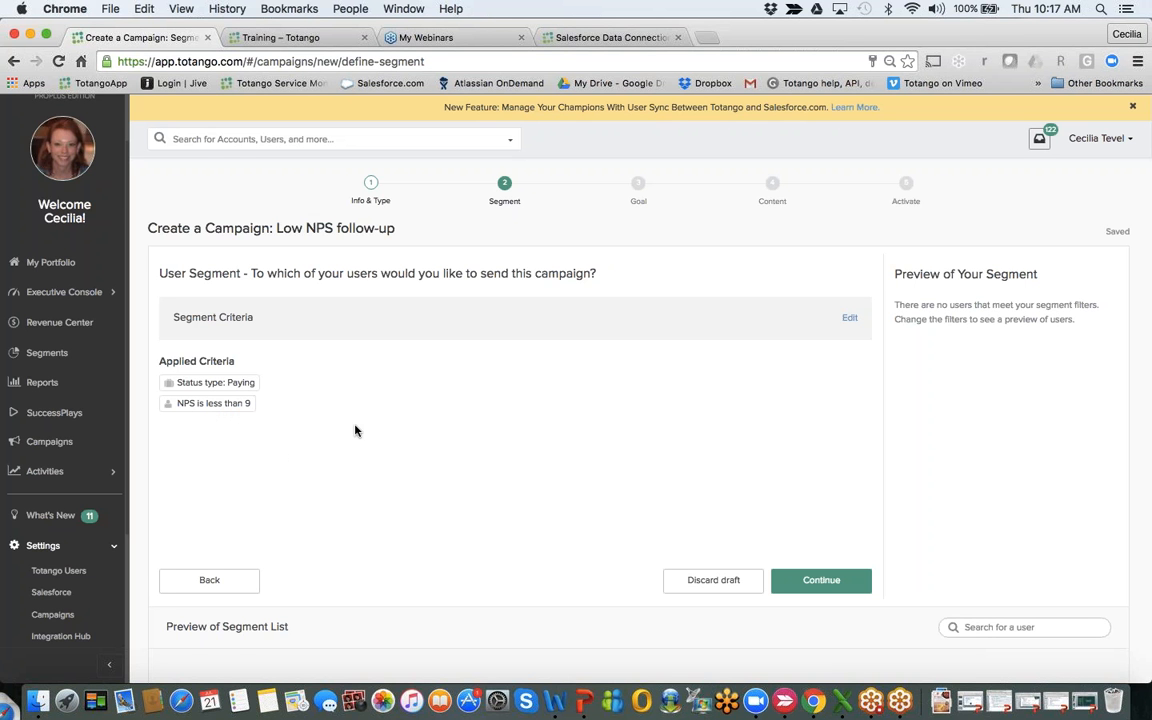
left_click(808, 580)
left_click(808, 580)
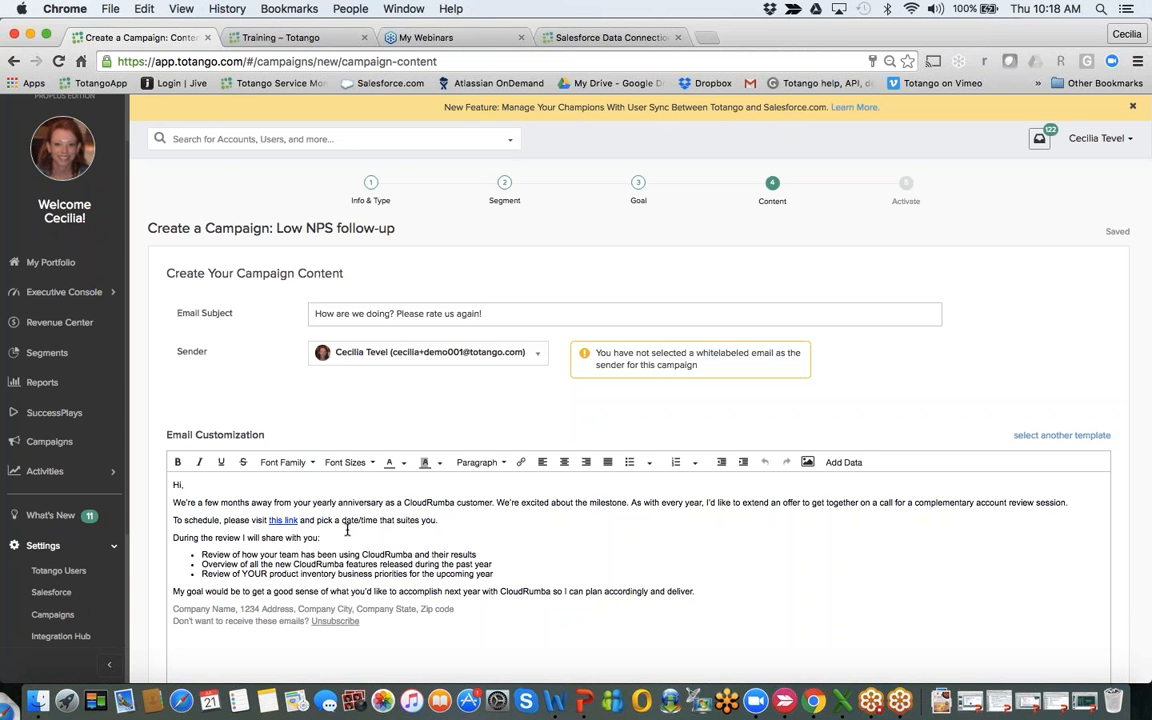
Insert the firstName user attribute after "Hi" in the email greeting, with the fallback "There"
left_click(182, 486)
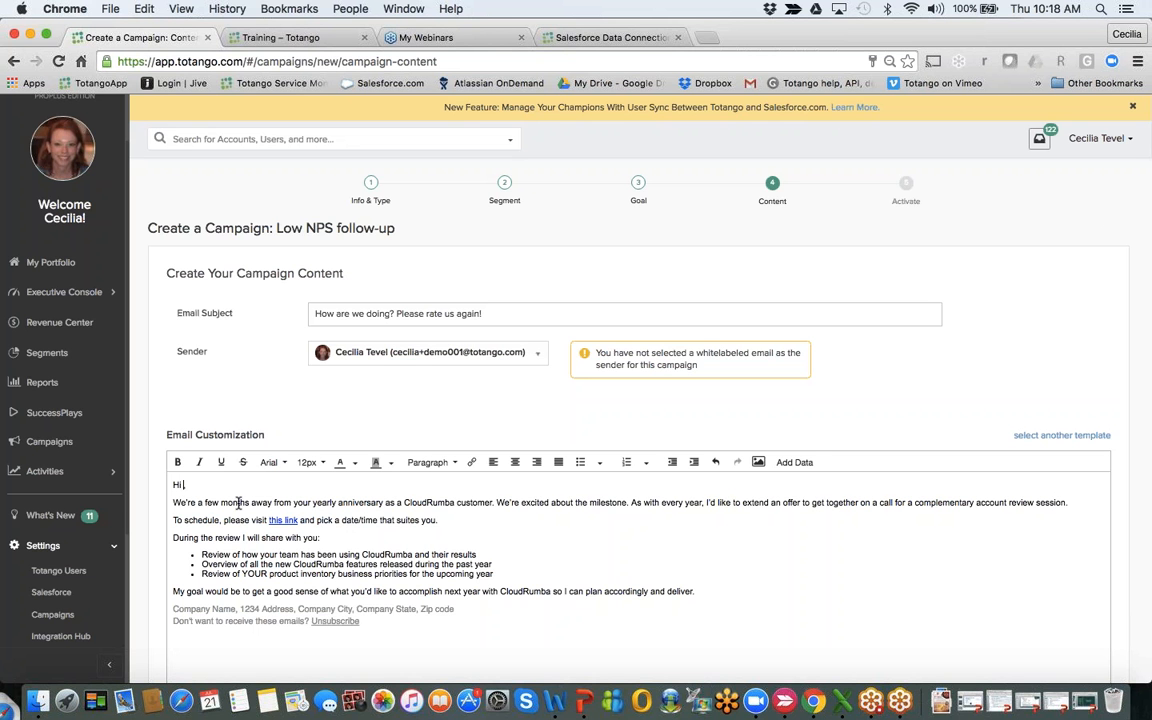
left_click(795, 462)
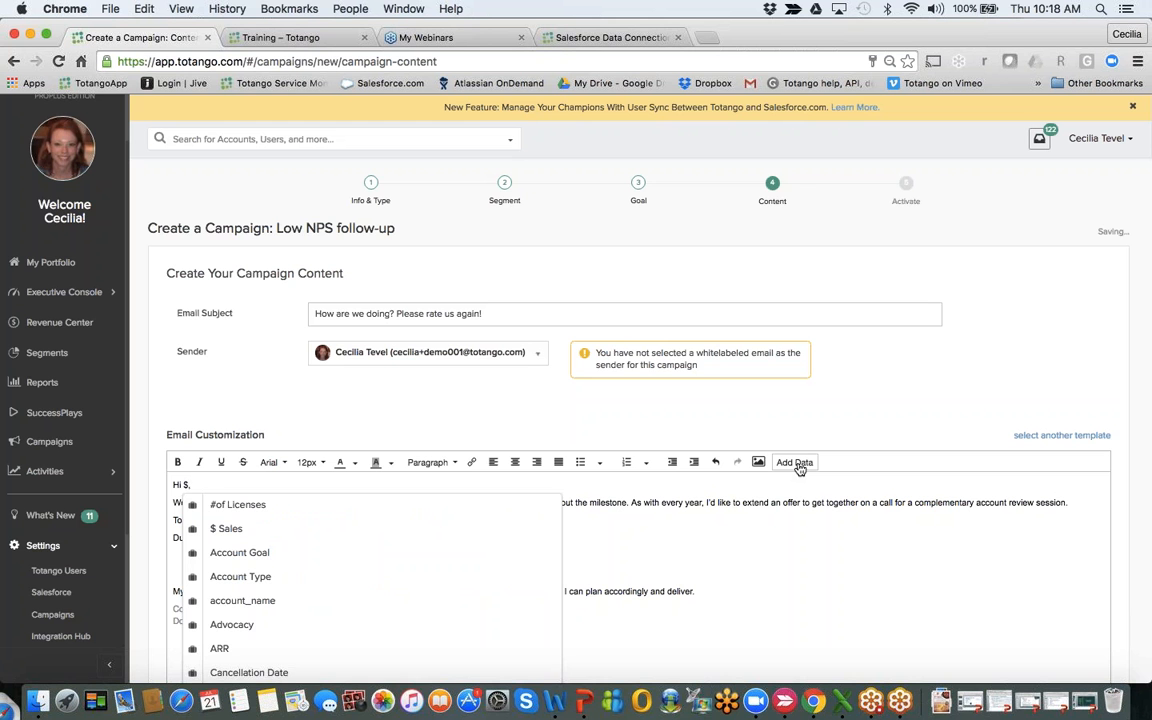
type("fir")
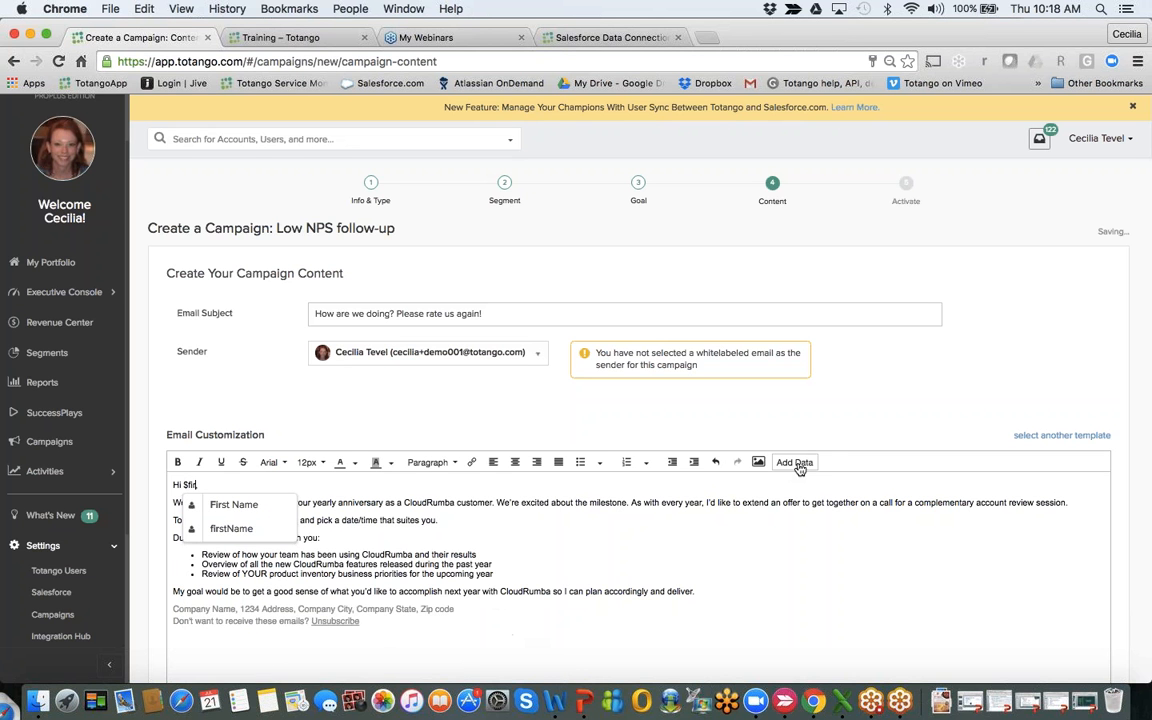
left_click(241, 530)
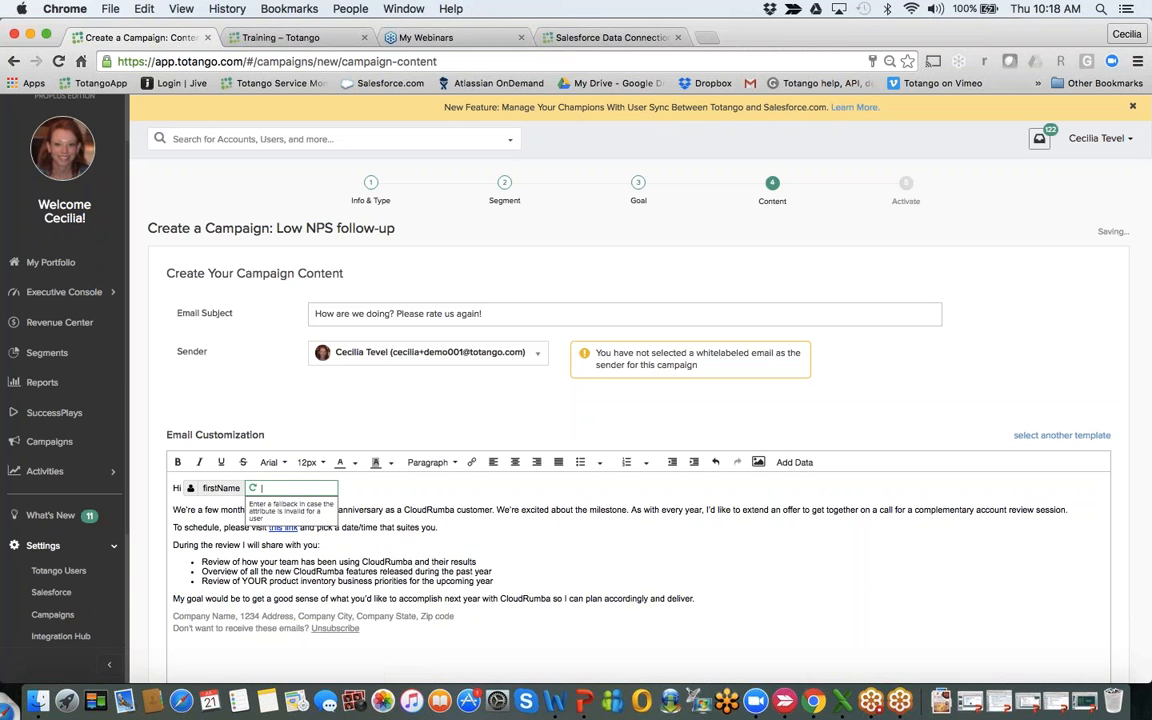
type("There")
left_click(229, 500)
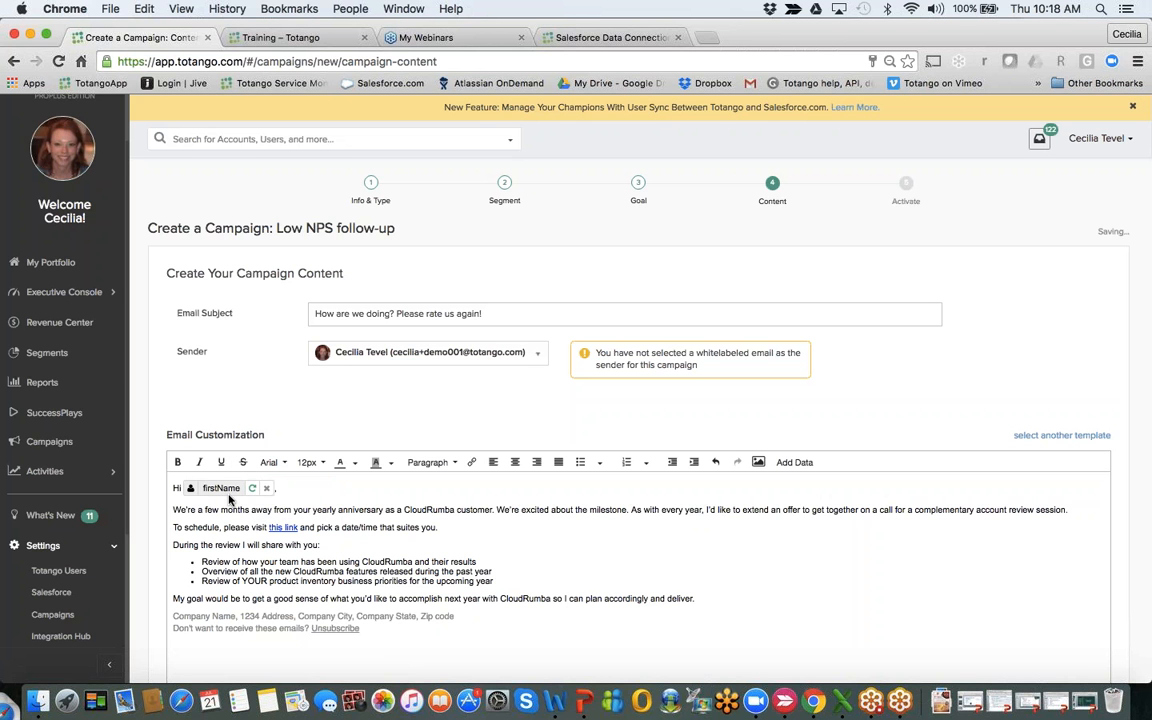
Insert the Department user attribute before "We're excited about the milestone" in the email body, leaving its fallback empty
left_click(497, 509)
type("$")
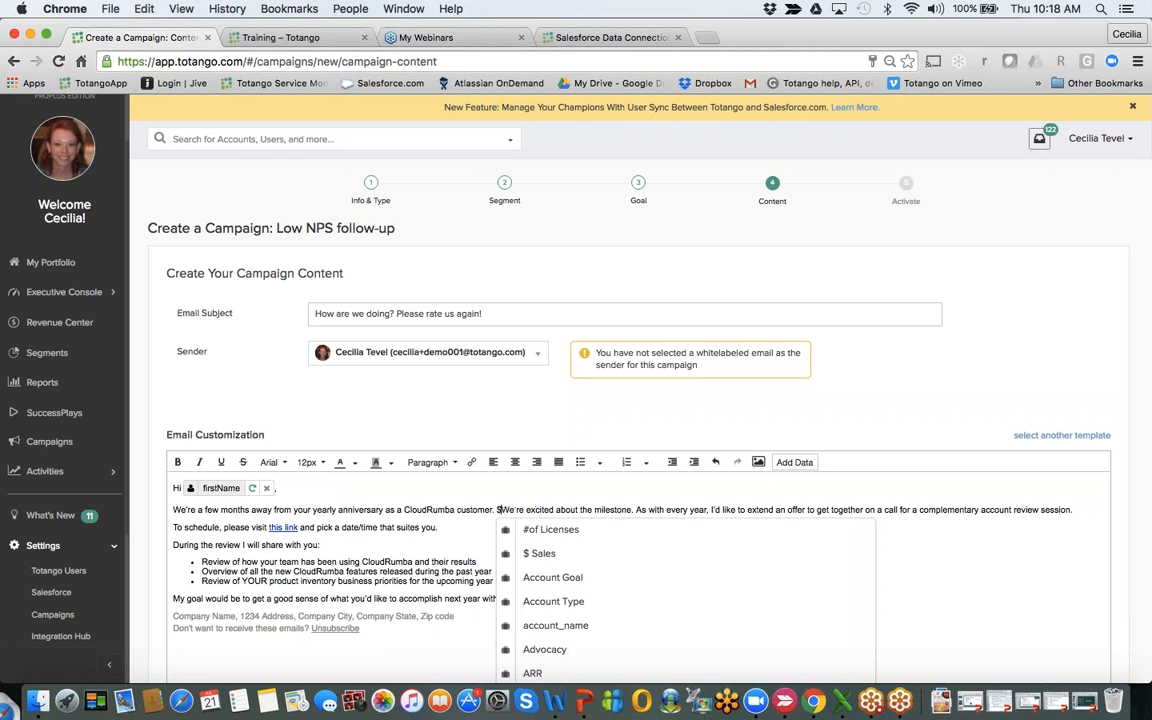
scroll(668, 611, "down", 15)
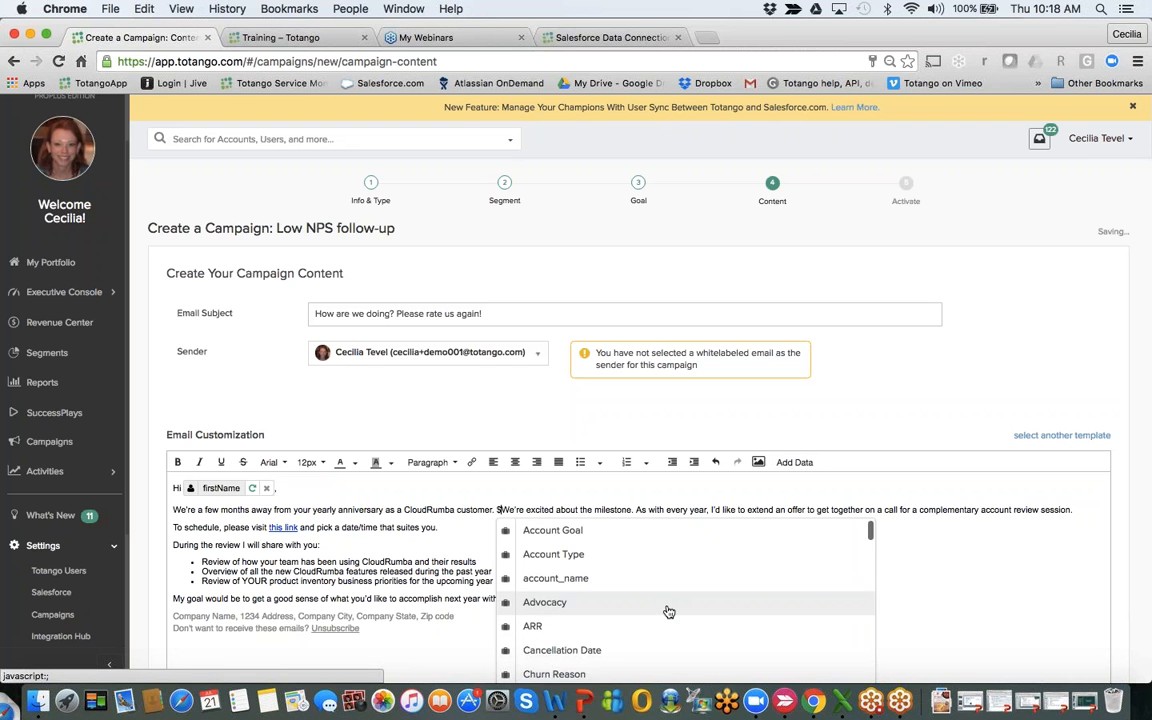
scroll(668, 611, "down", 5)
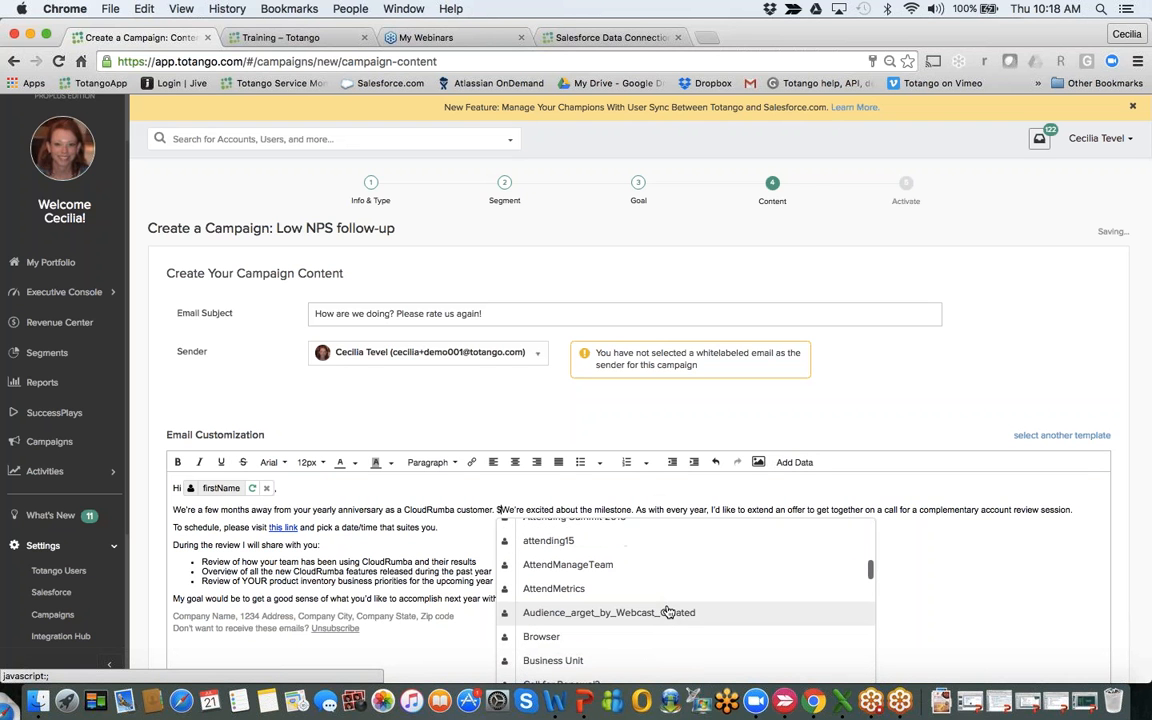
scroll(668, 611, "down", 5)
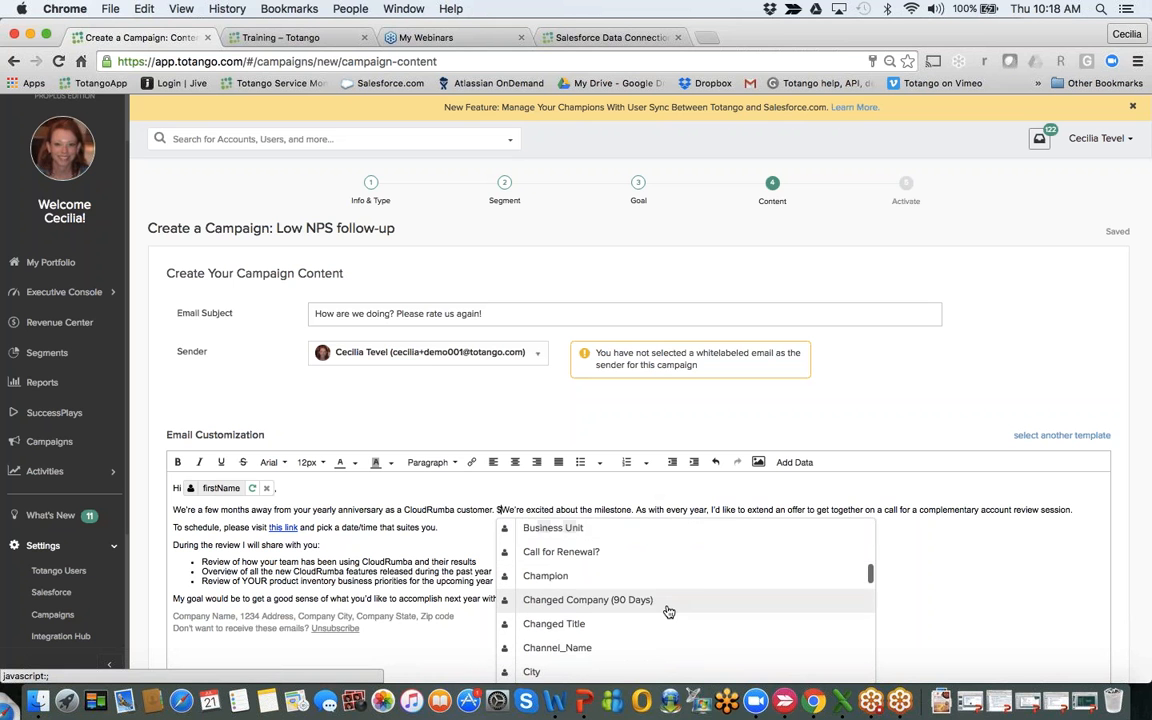
scroll(668, 611, "down", 1)
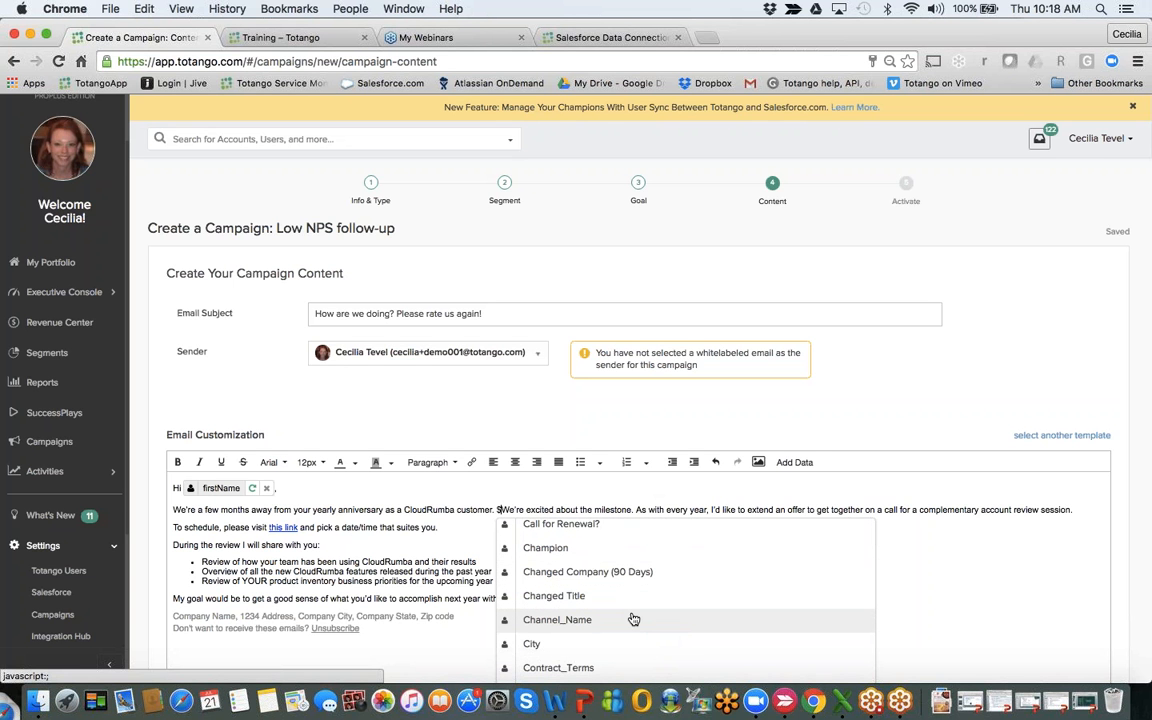
scroll(633, 619, "down", 5)
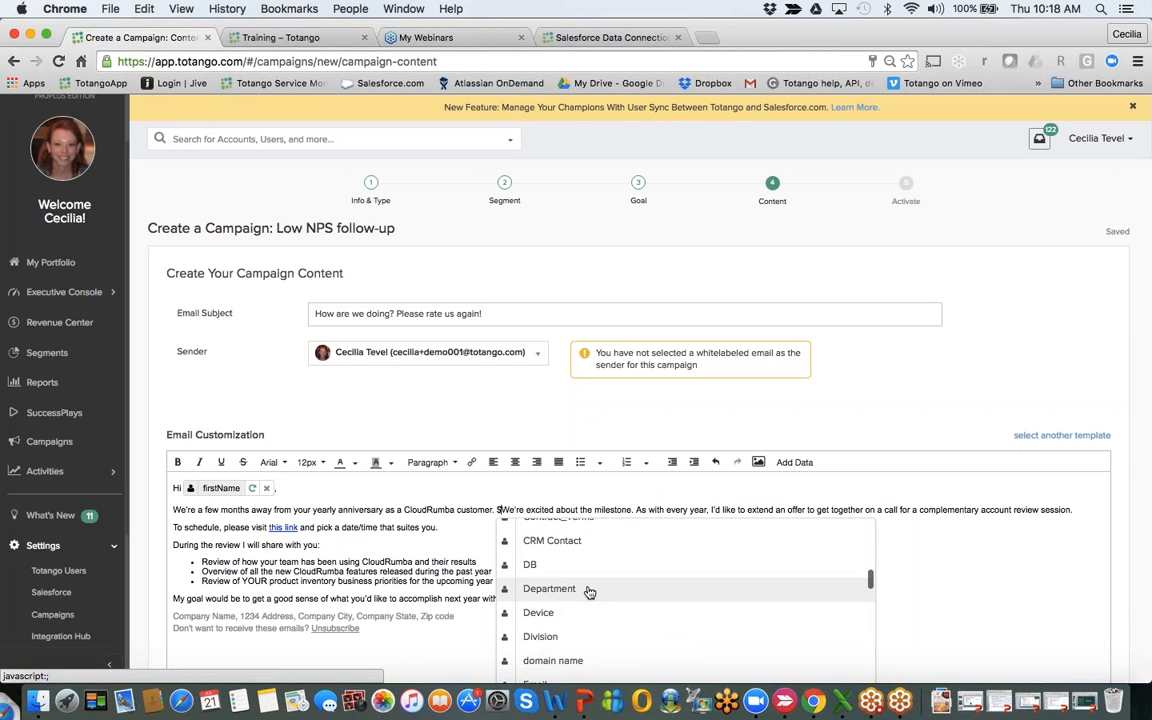
left_click(585, 590)
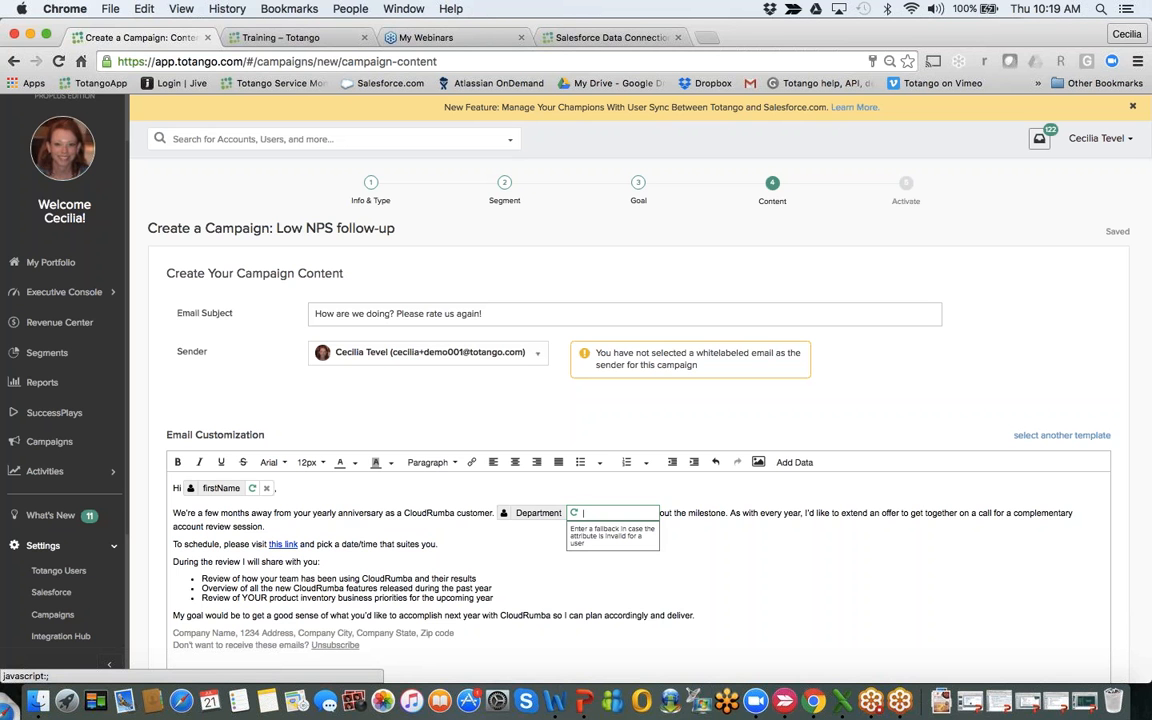
left_click(495, 588)
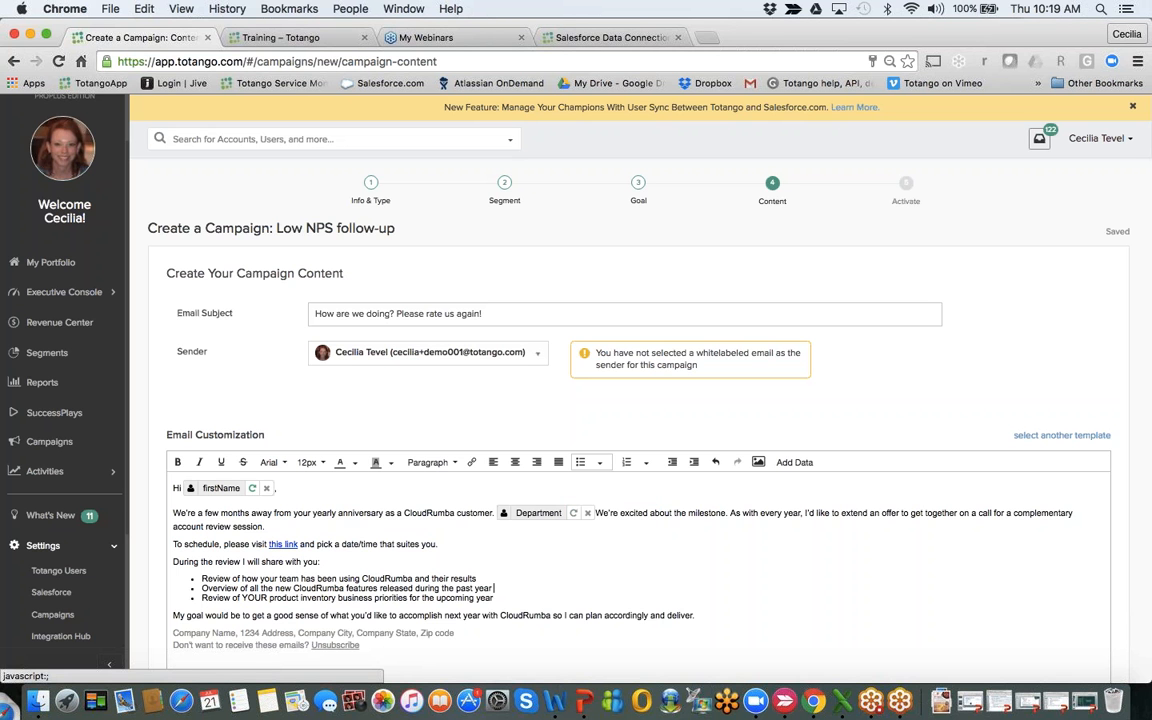
scroll(530, 570, "down", 3)
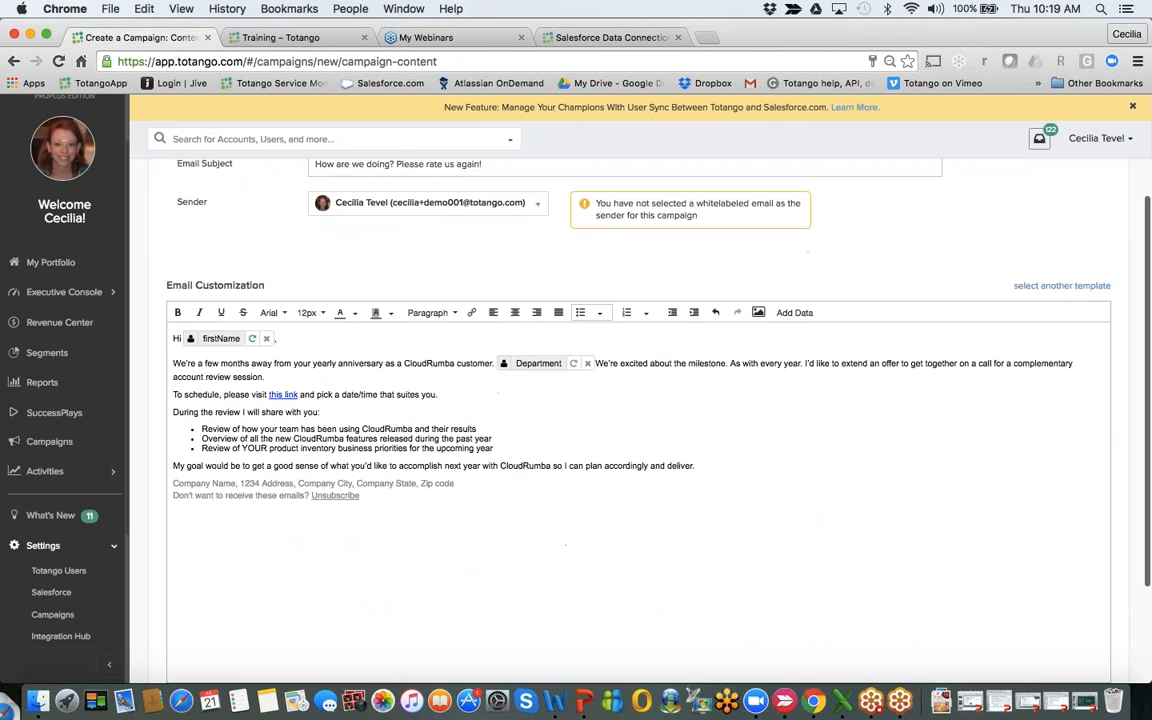
scroll(638, 450, "down", 2)
scroll(638, 450, "up", 1)
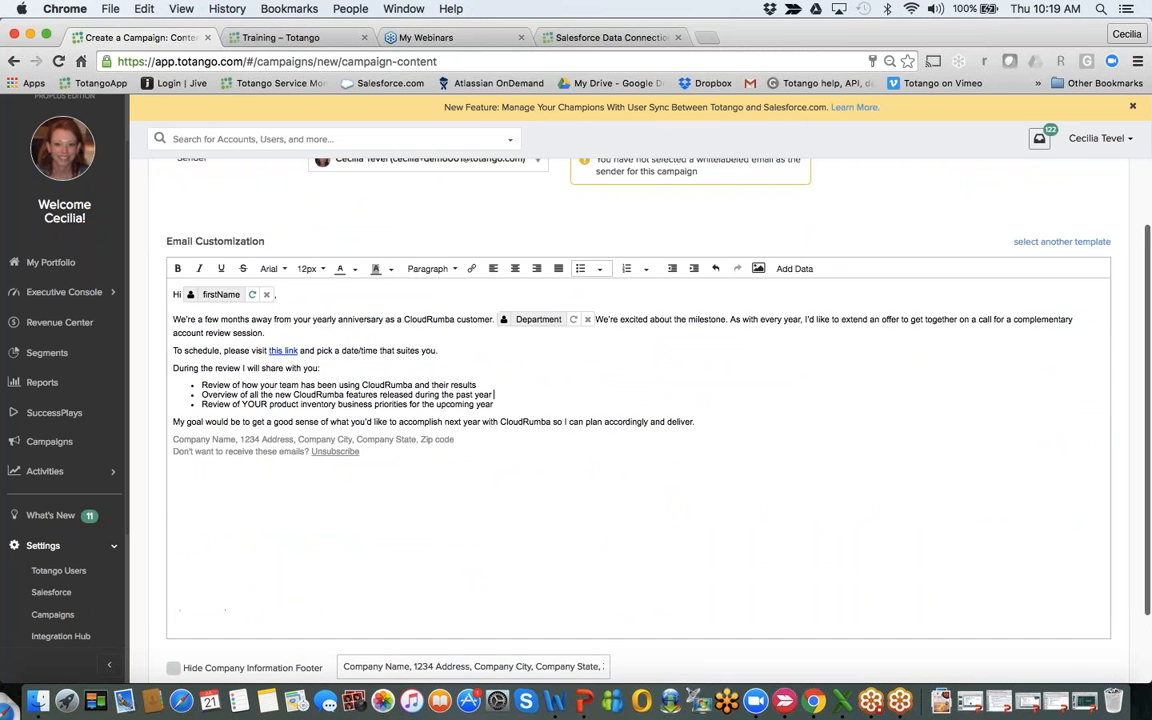
scroll(949, 550, "down", 2)
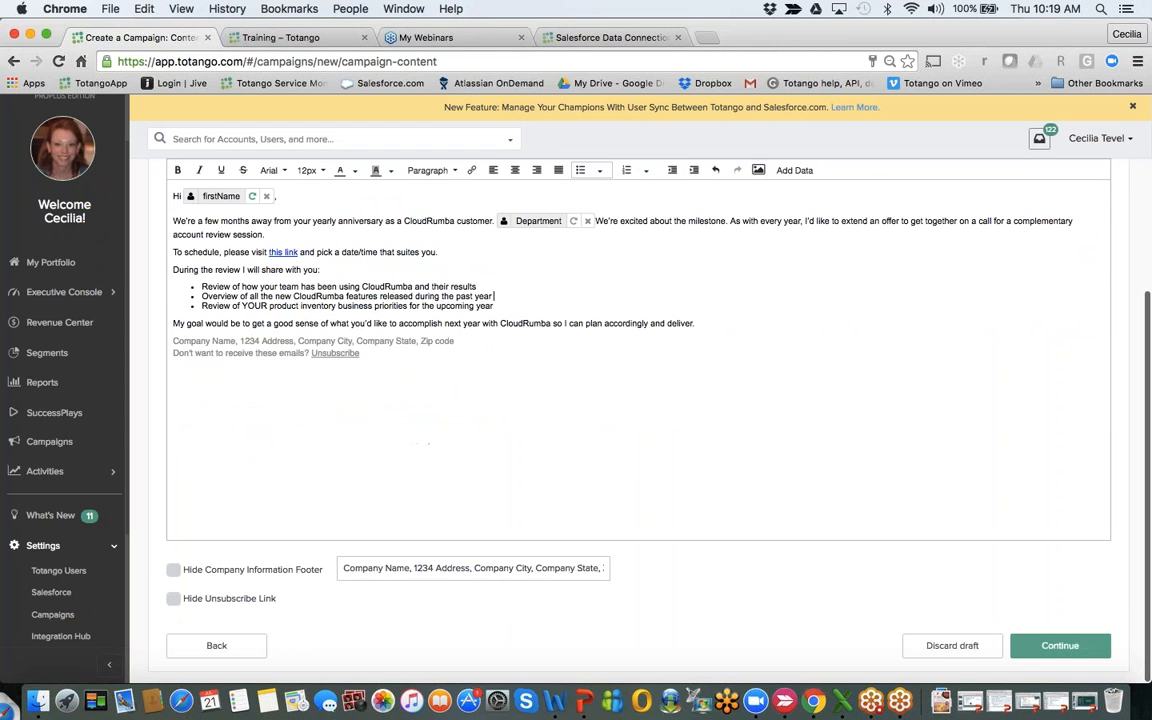
scroll(949, 550, "down", 1)
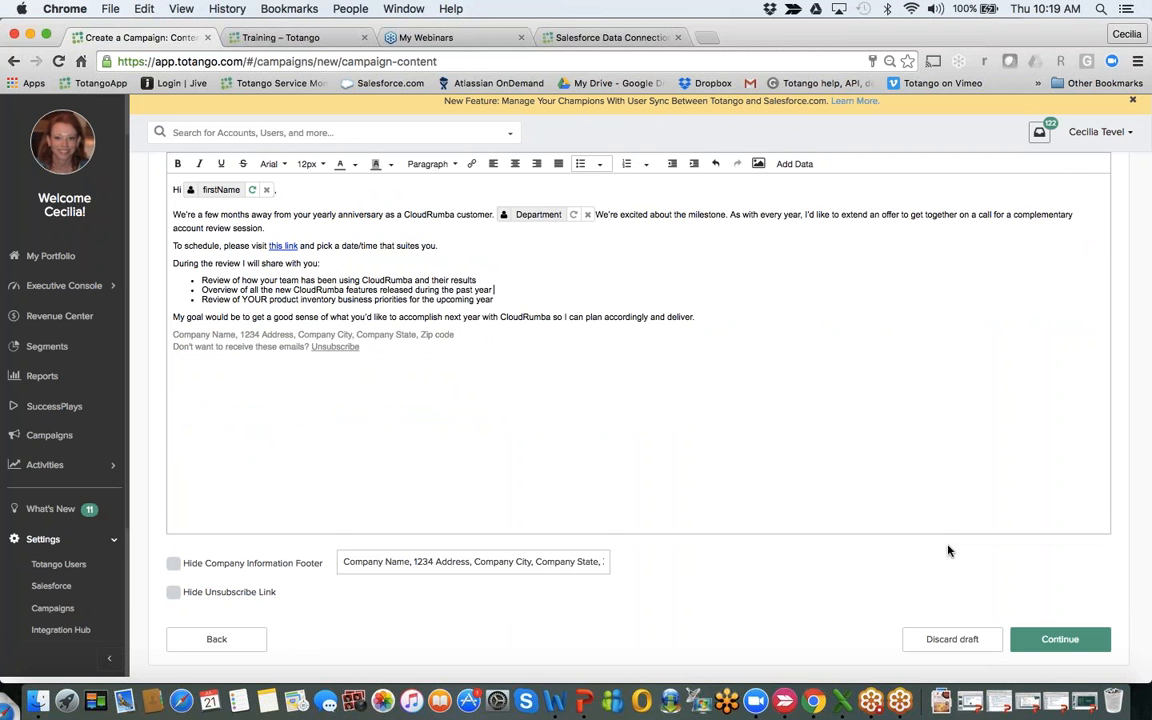
scroll(944, 458, "up", 3)
scroll(944, 458, "up", 3)
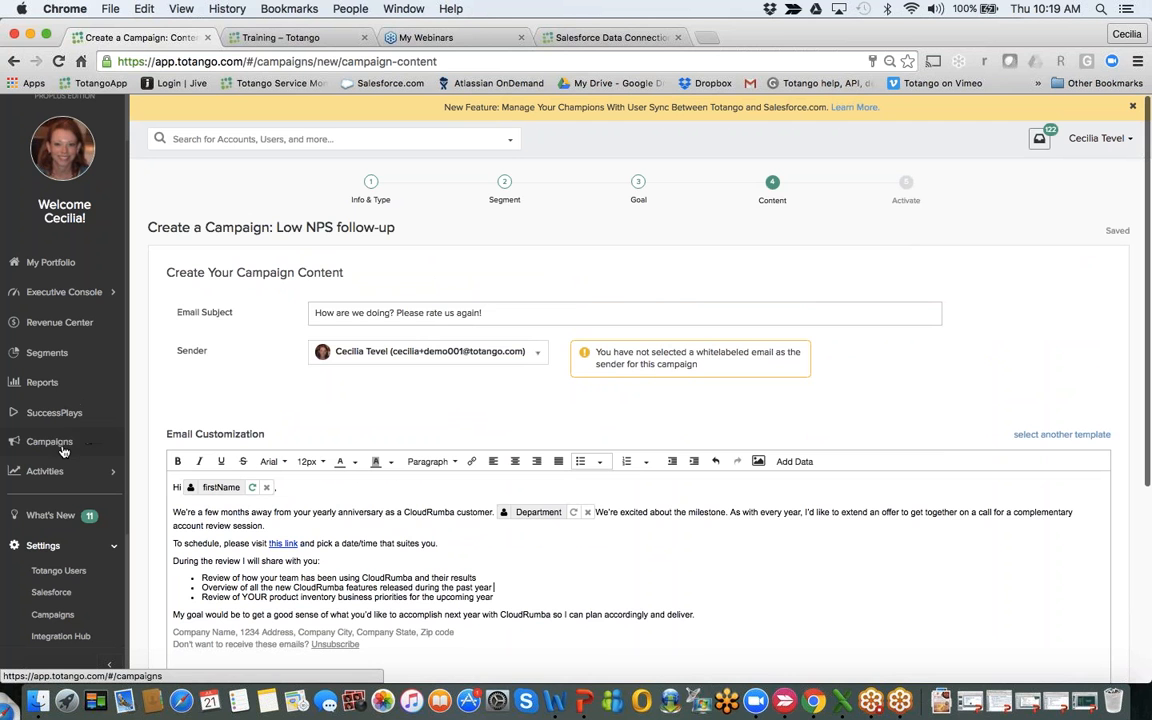
Open the draft campaign "Per Role Segmentation Campaign - CEOs" from the list of campaigns and advance it to the segment stage
left_click(60, 450)
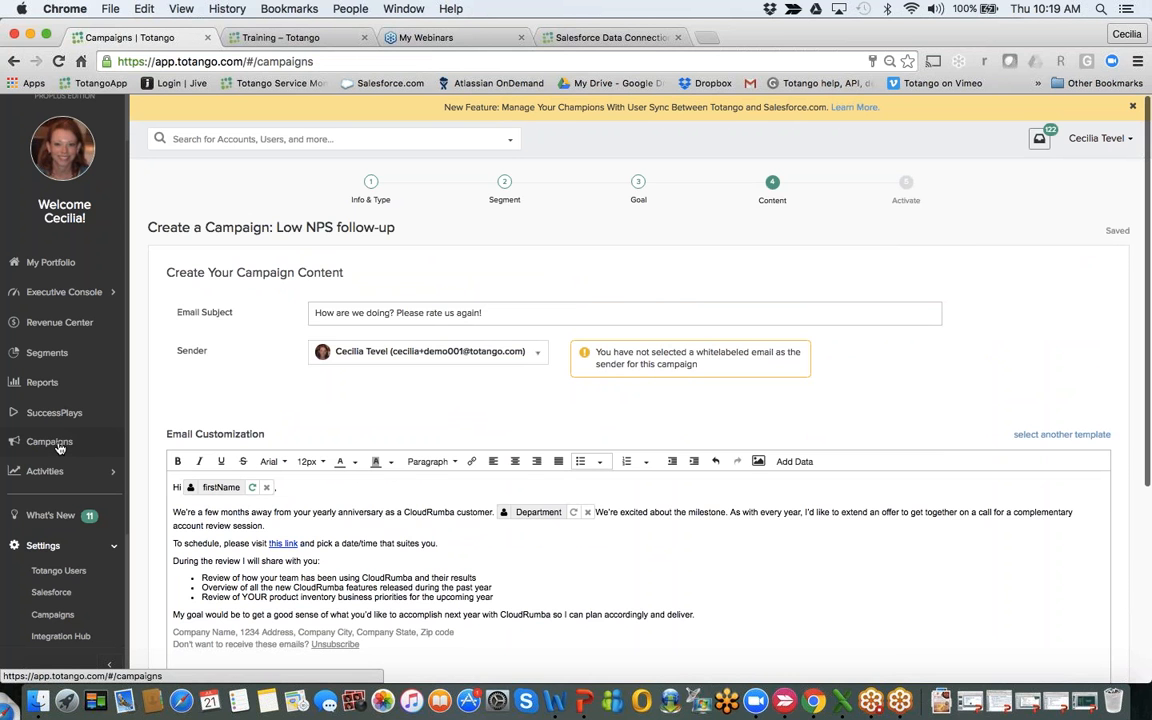
scroll(447, 423, "down", 2)
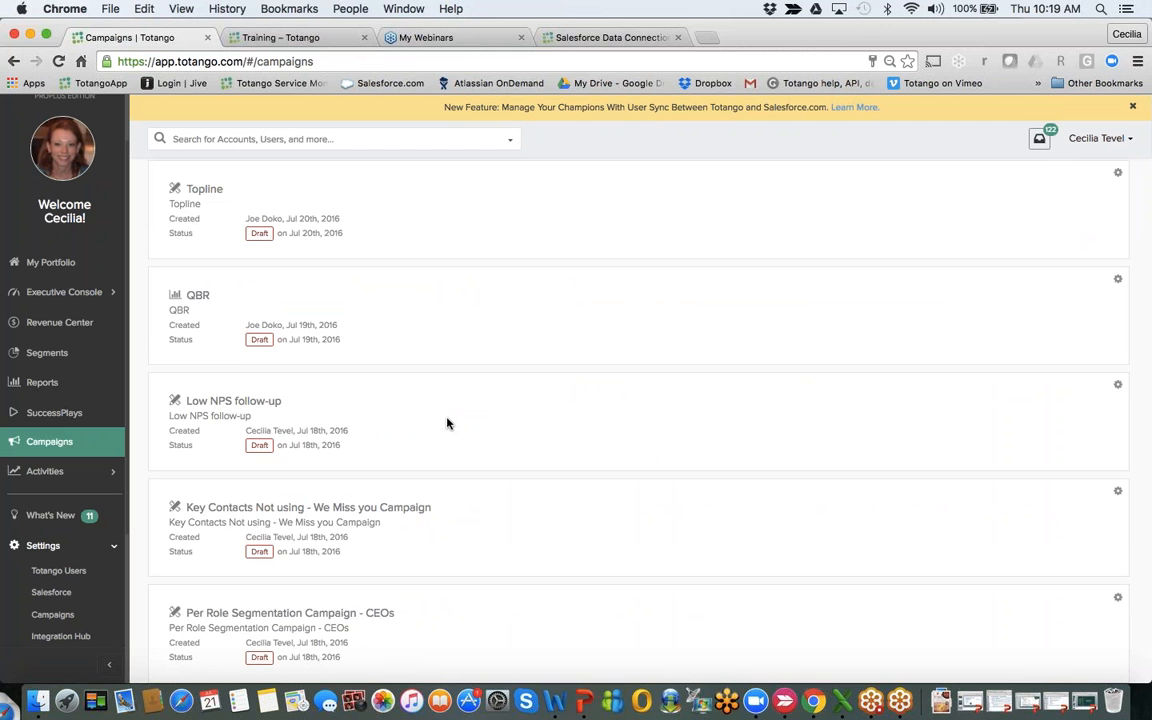
scroll(447, 423, "down", 1)
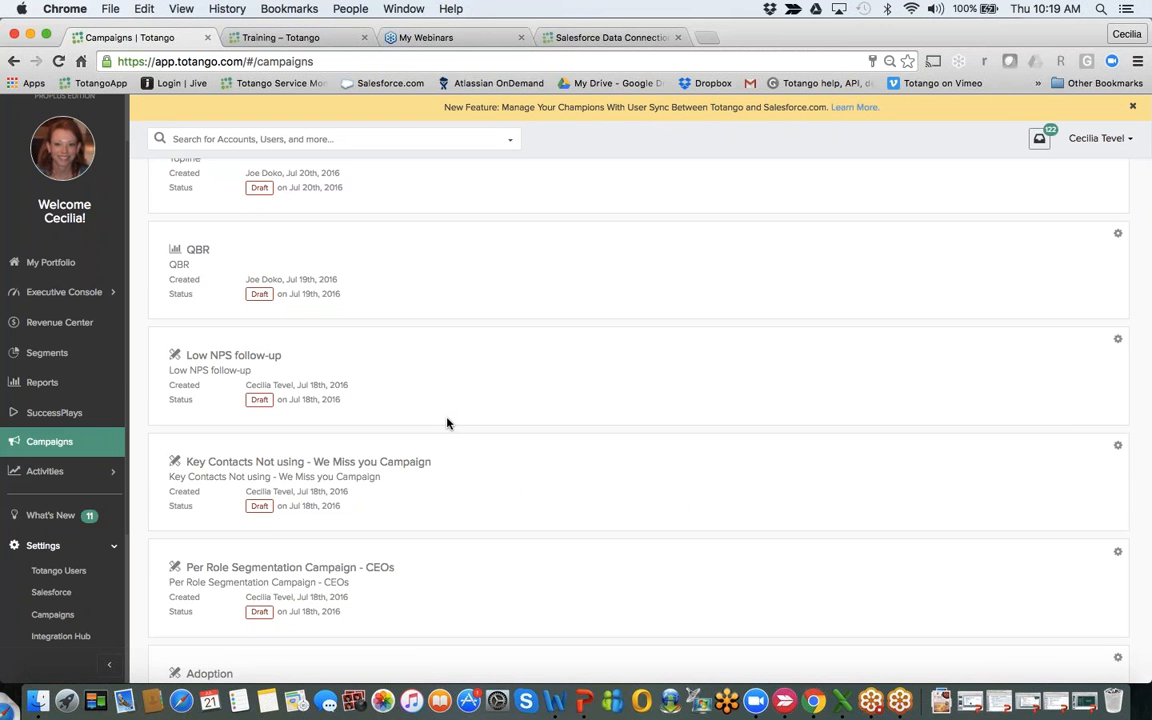
scroll(447, 423, "down", 2)
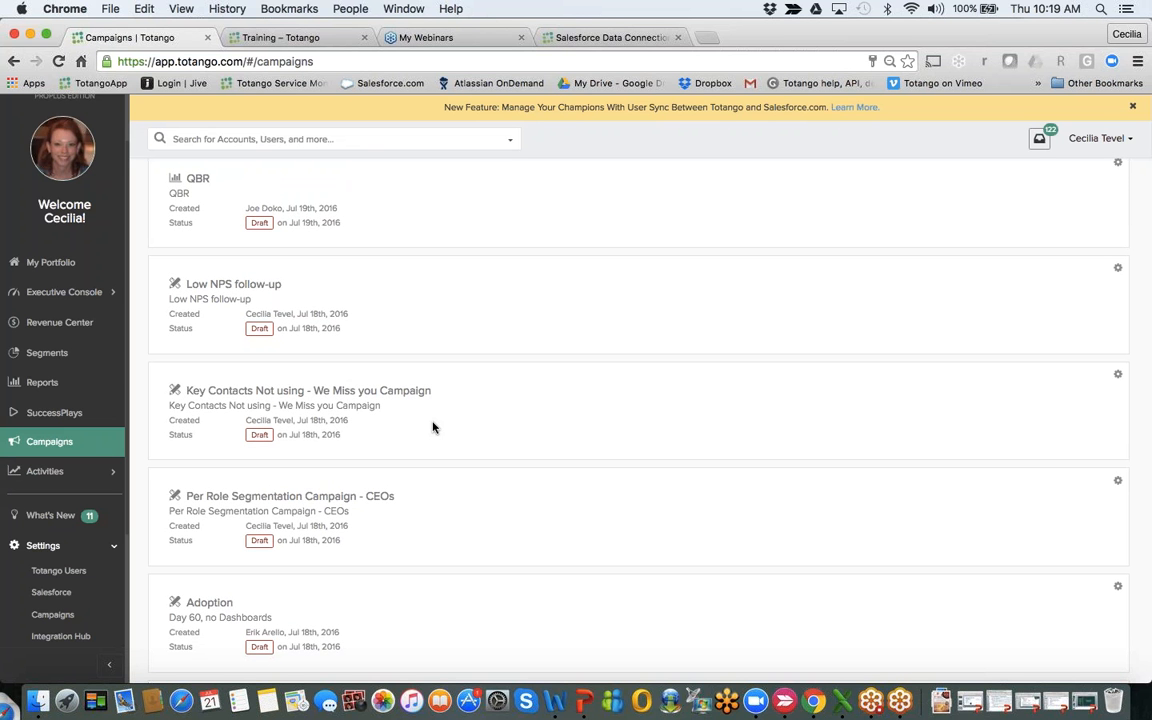
left_click(274, 500)
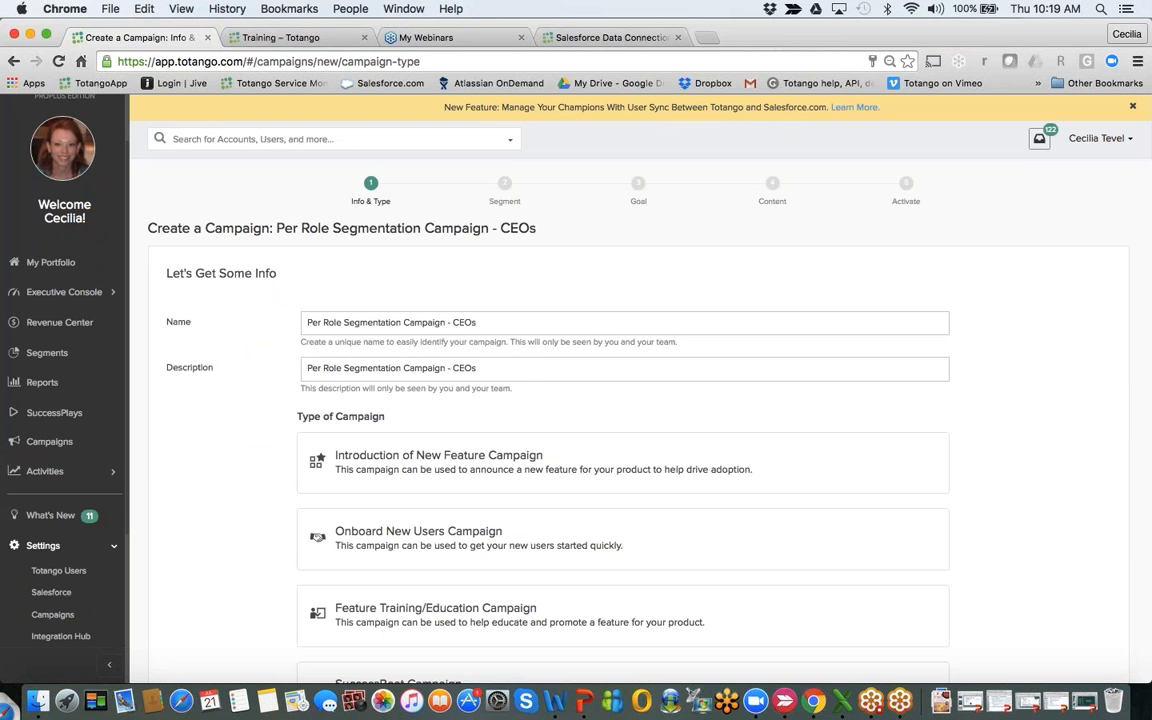
scroll(622, 420, "down", 4)
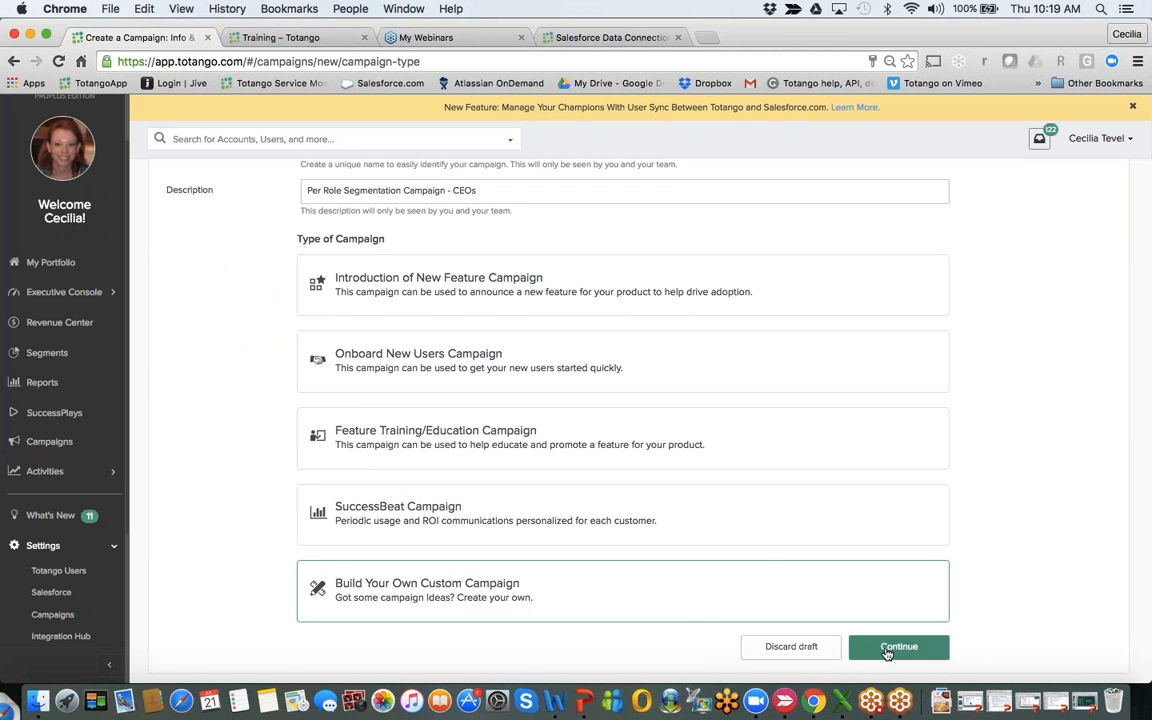
left_click(895, 648)
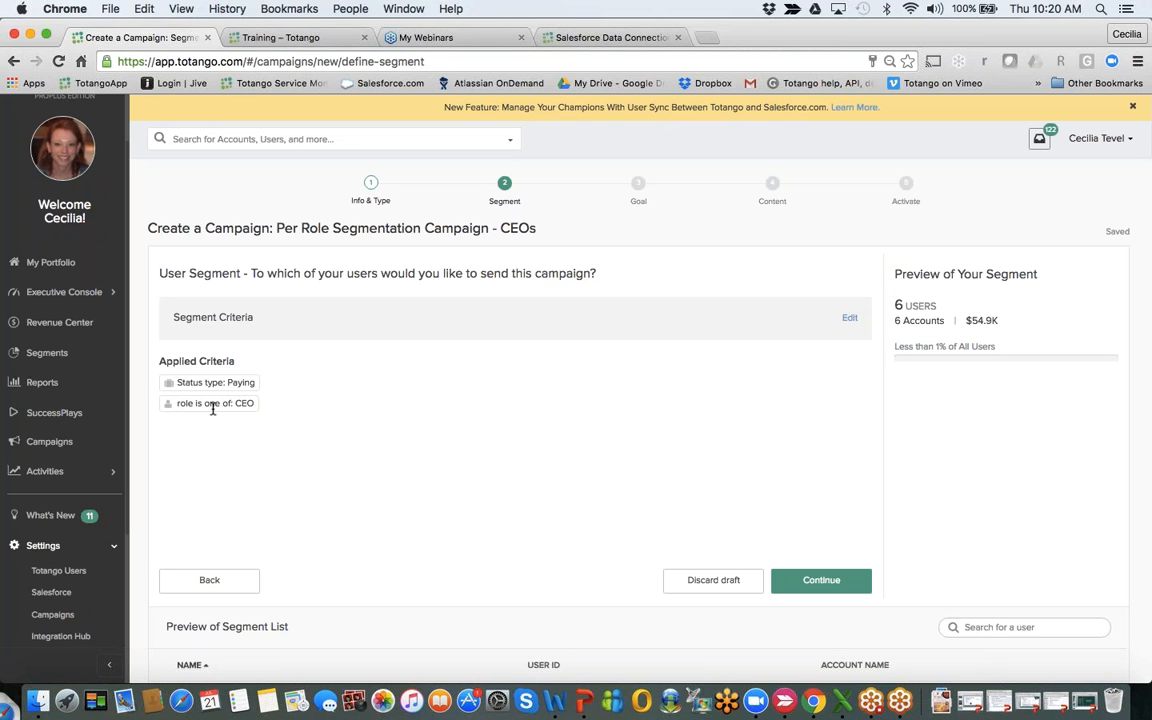
Try adding a Business Unit "Is one of" user attribute filter to the CEO campaign's segment criteria, and discard the edit
left_click(849, 318)
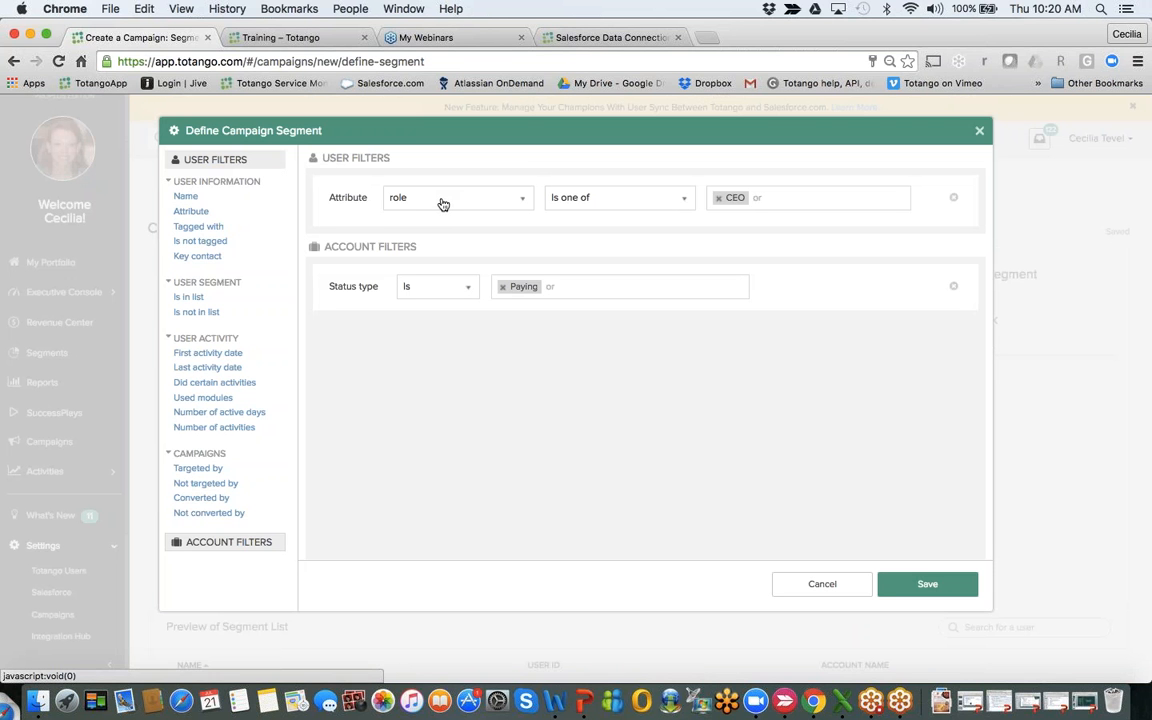
left_click(191, 213)
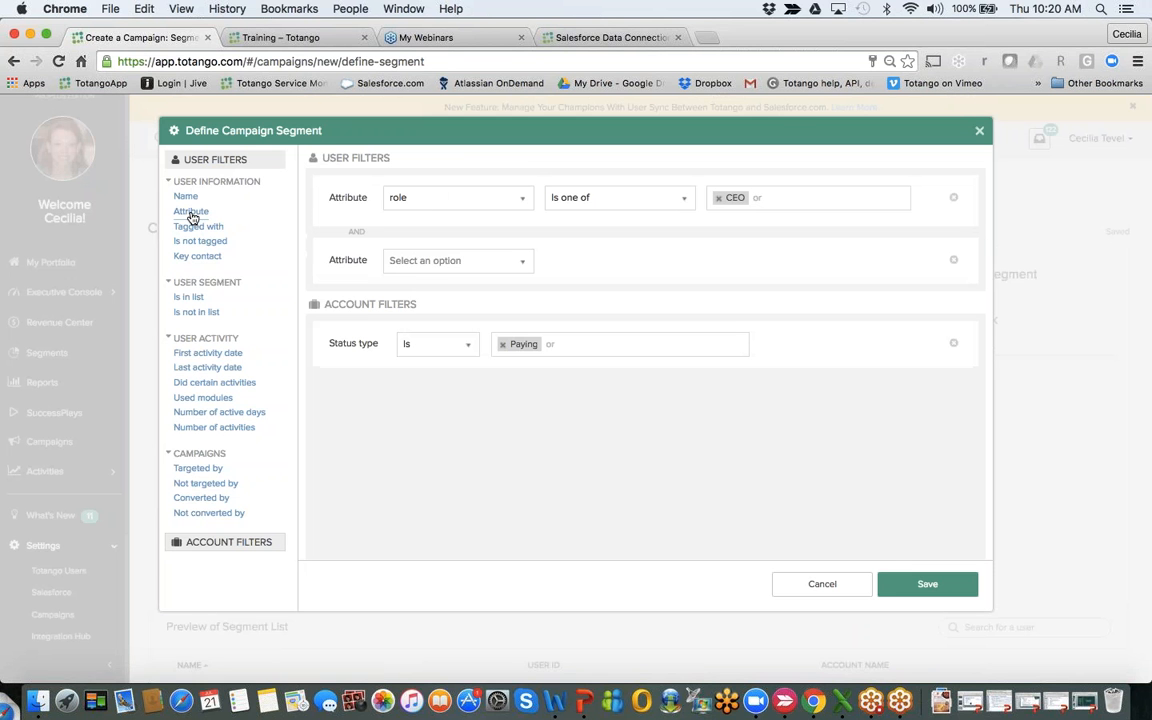
left_click(432, 261)
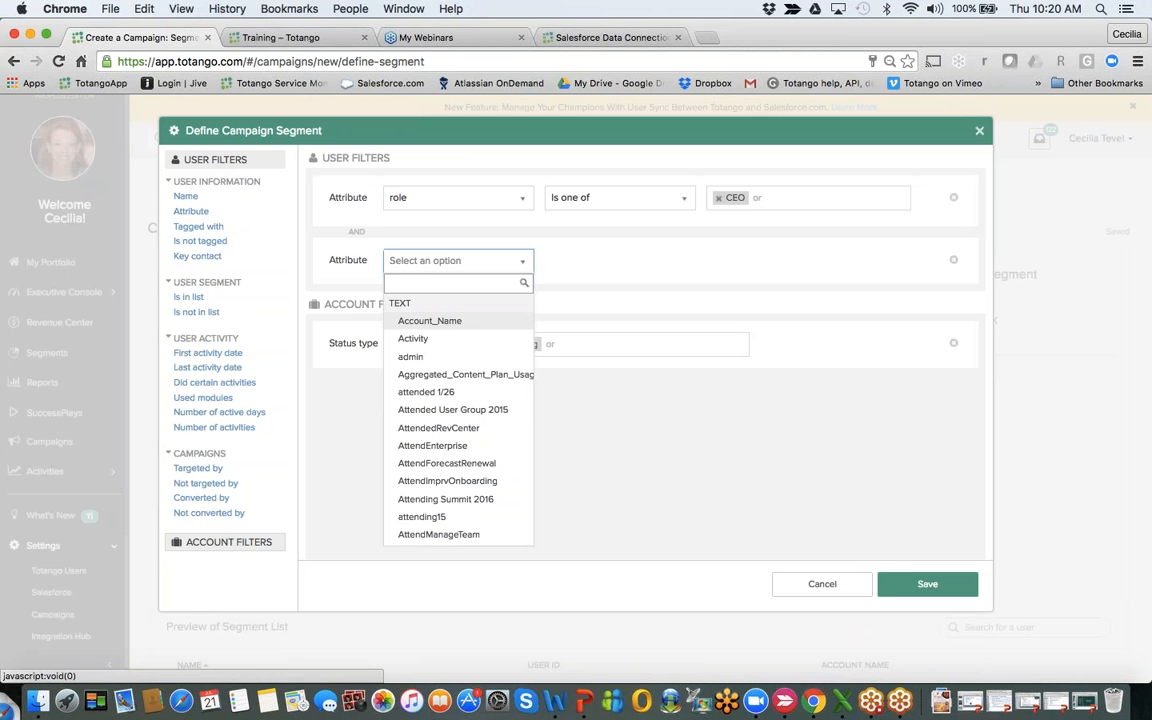
scroll(497, 421, "down", 5)
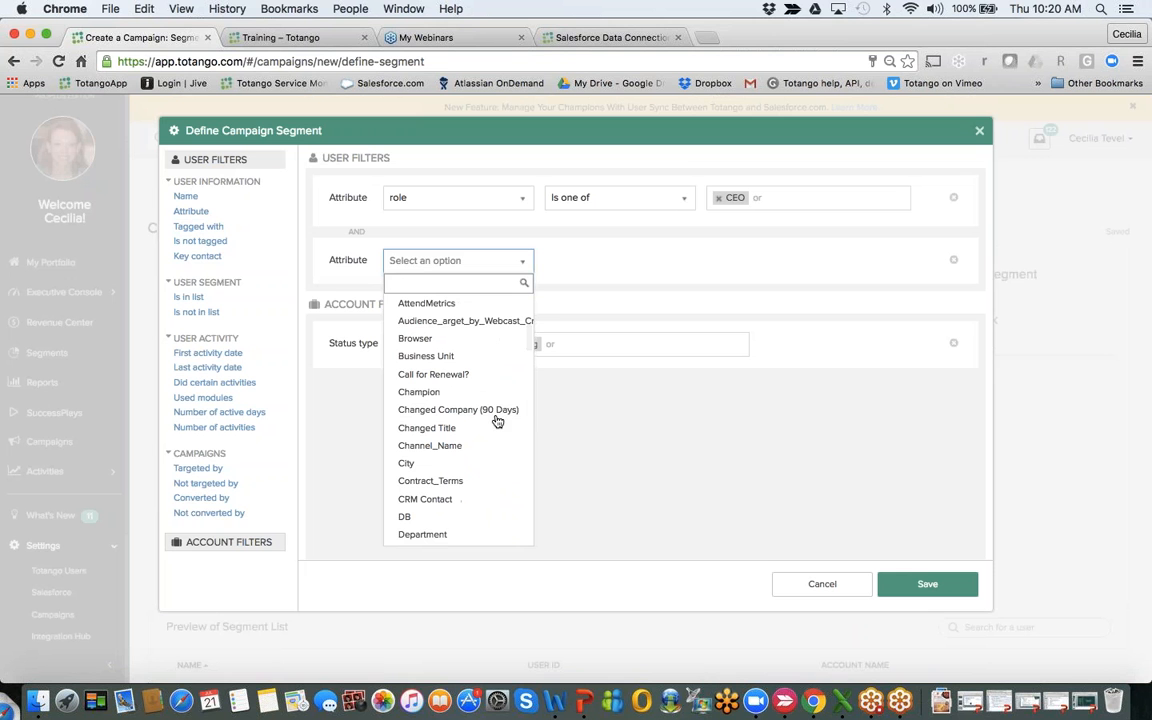
left_click(425, 356)
left_click(600, 261)
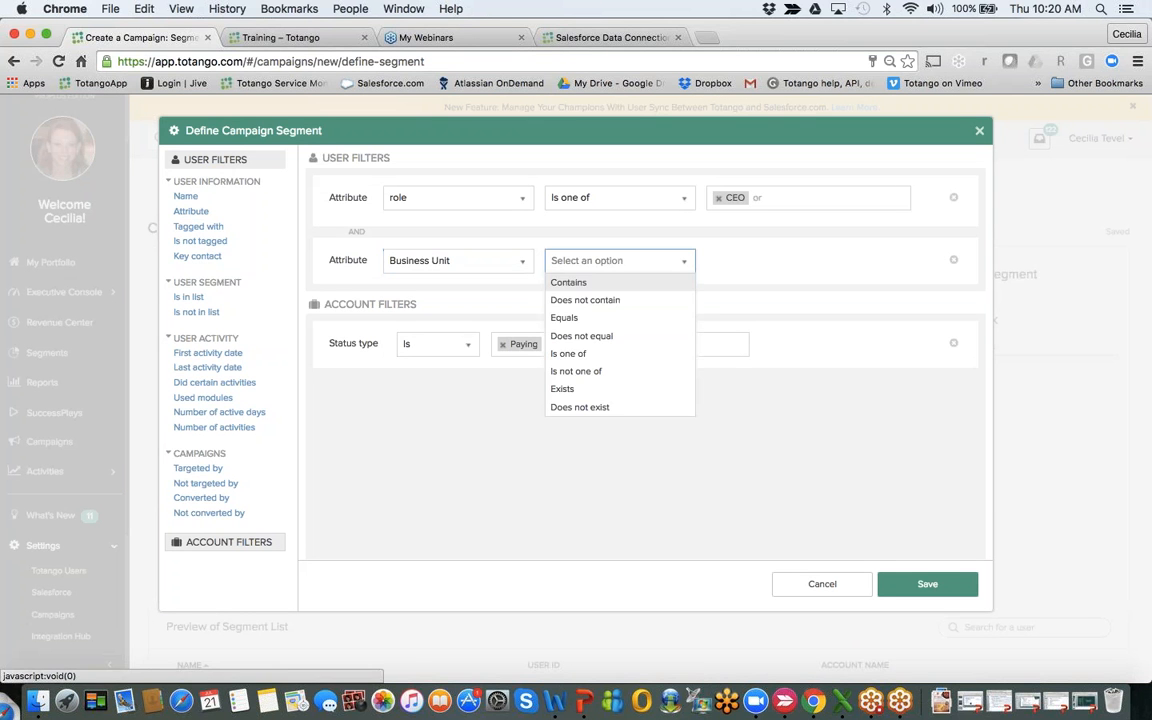
left_click(598, 354)
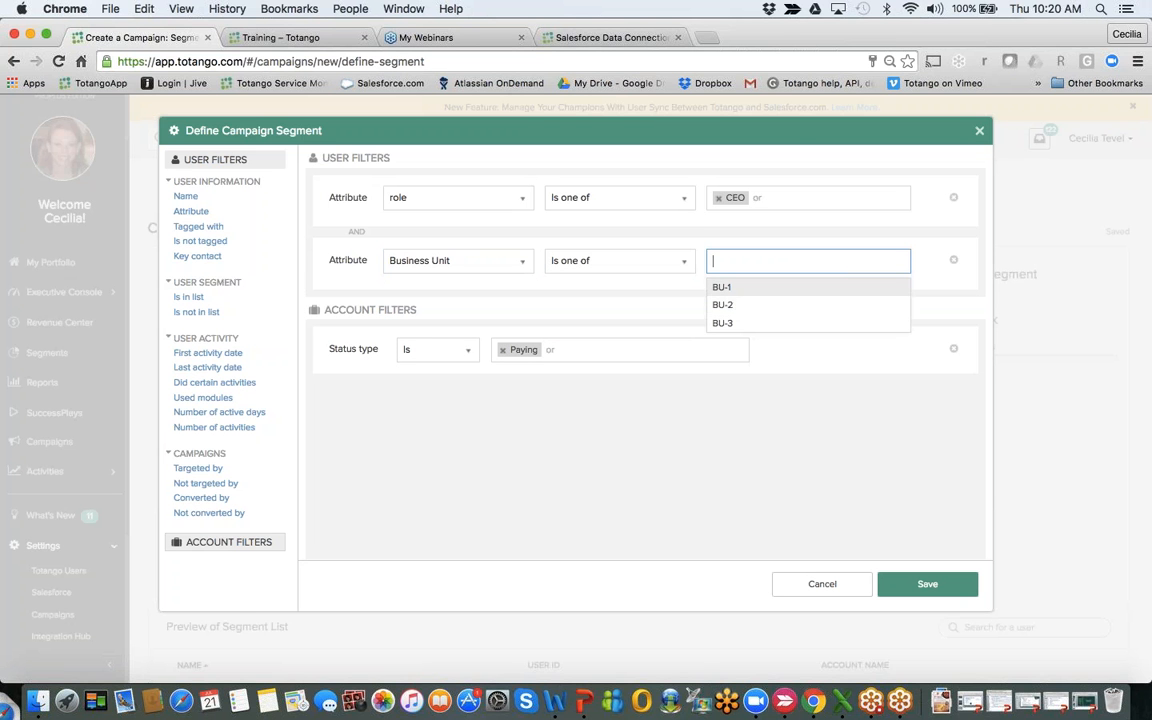
left_click(953, 261)
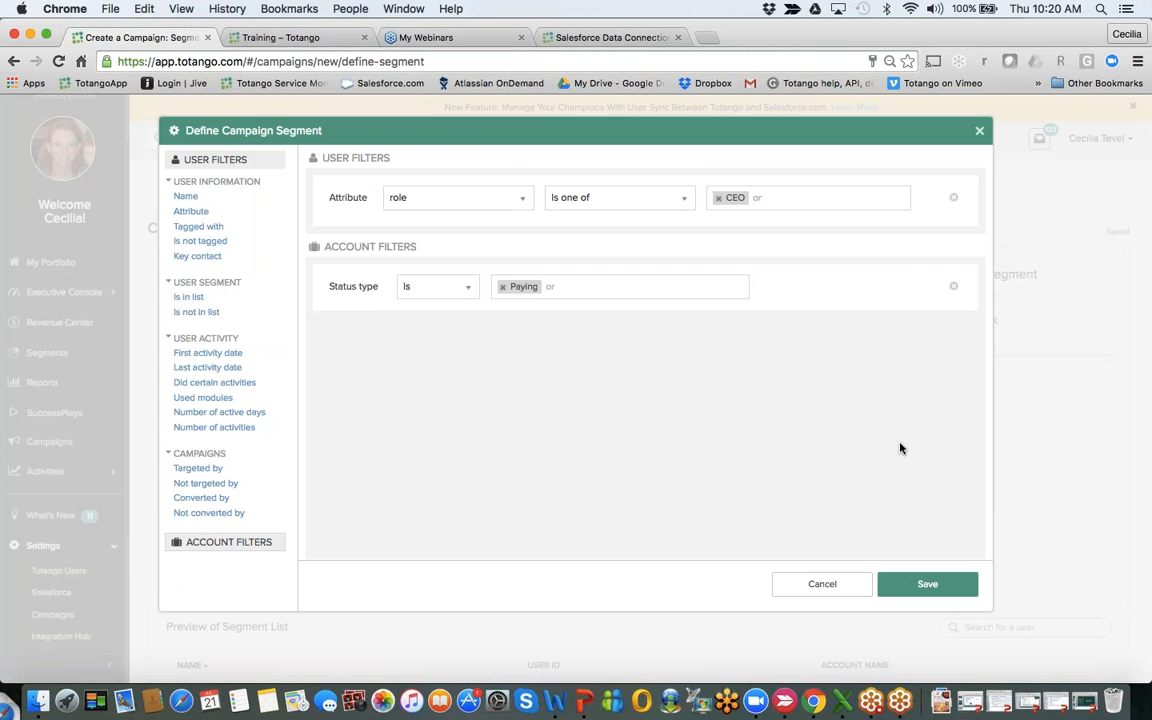
left_click(833, 586)
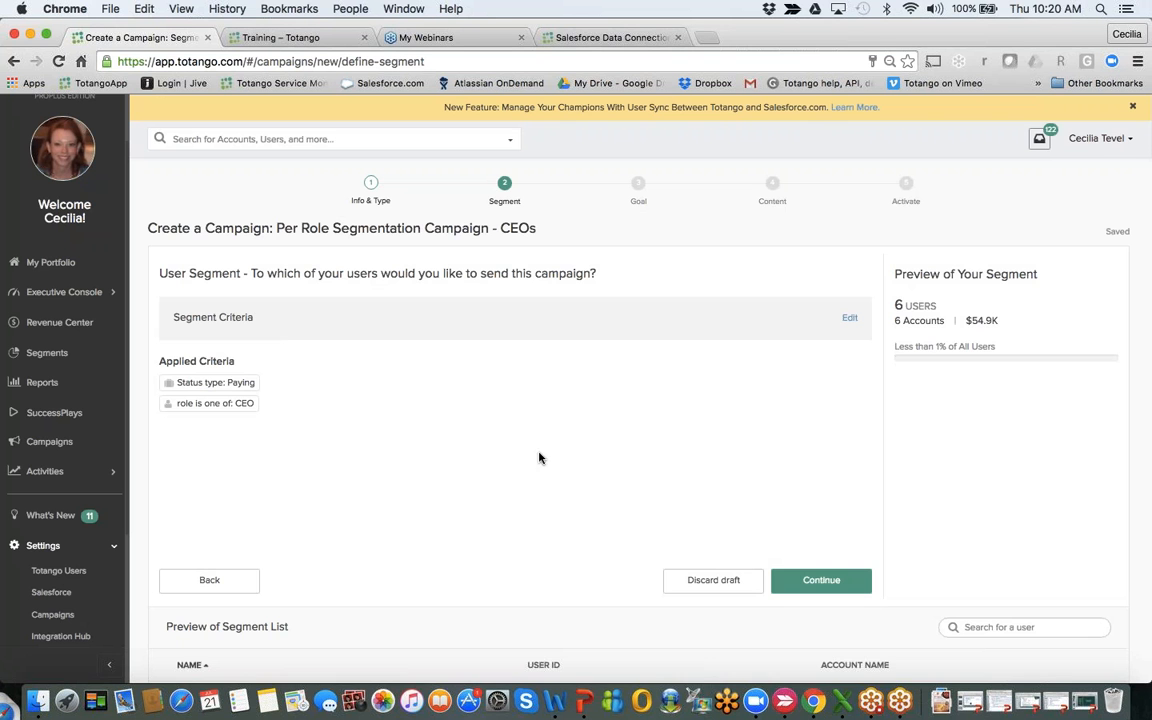
Advance the CEO campaign through its segment and goal stages to the content stage, keeping the existing settings
left_click(848, 584)
left_click(848, 584)
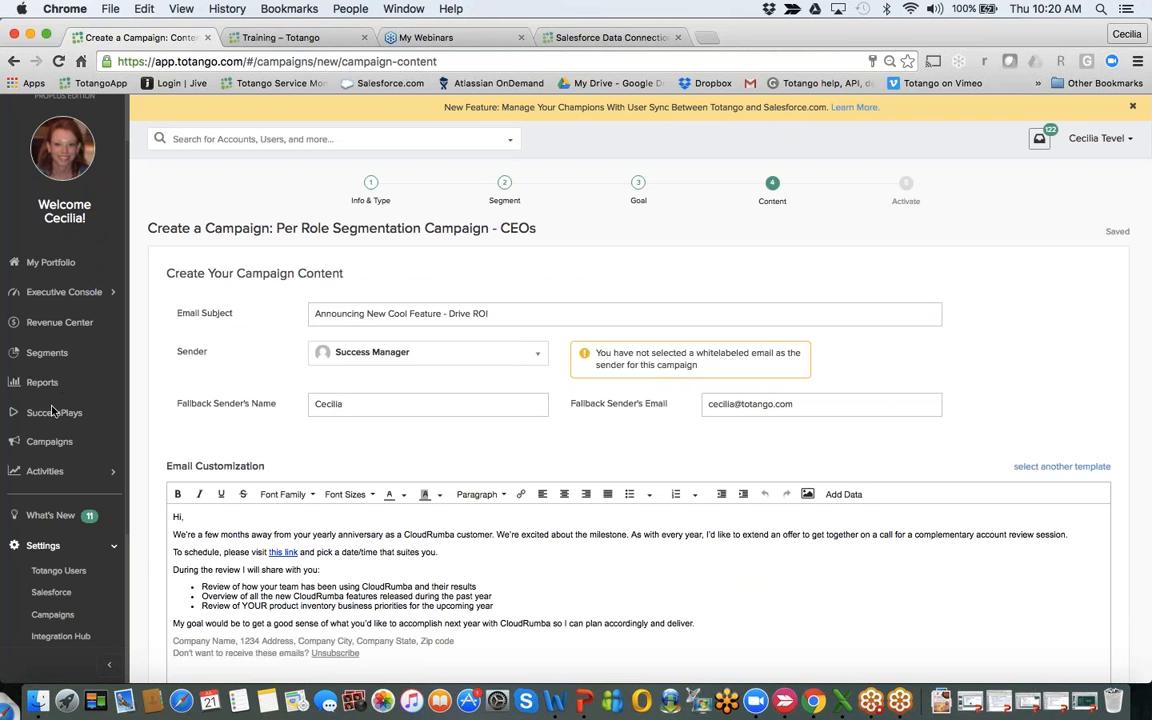
Open the draft campaign "Key Contacts Not using - We Miss you Campaign" from the list of campaigns and advance it to the segment stage
left_click(50, 441)
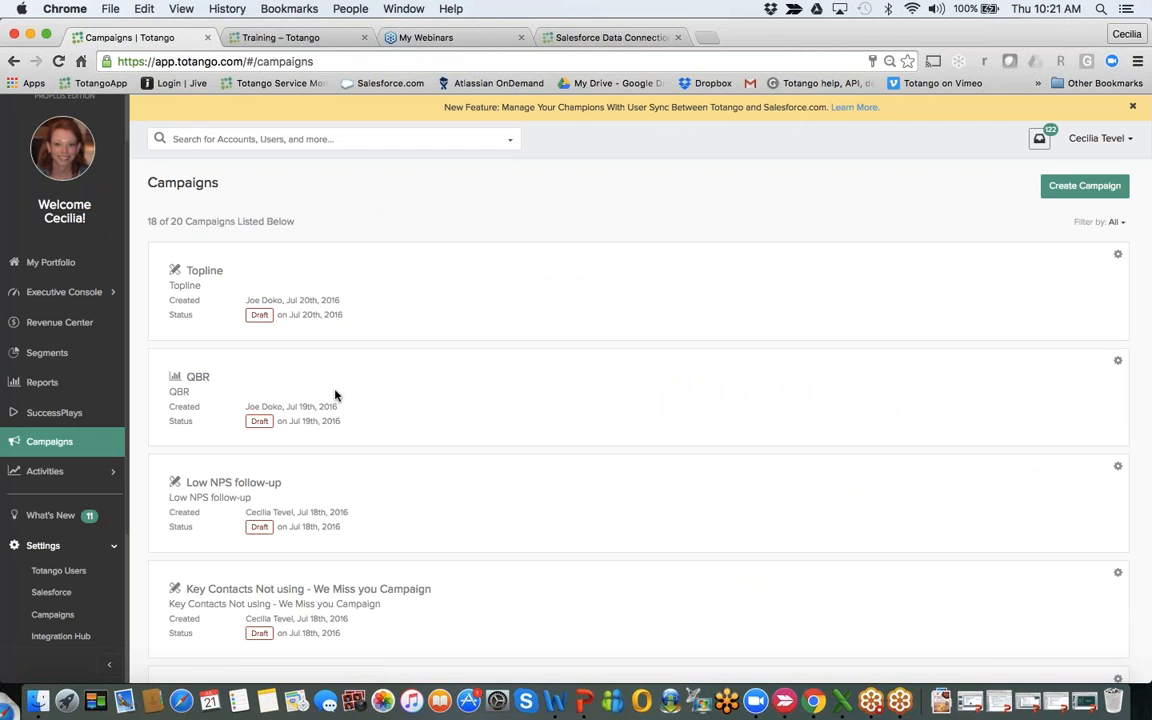
scroll(335, 395, "down", 2)
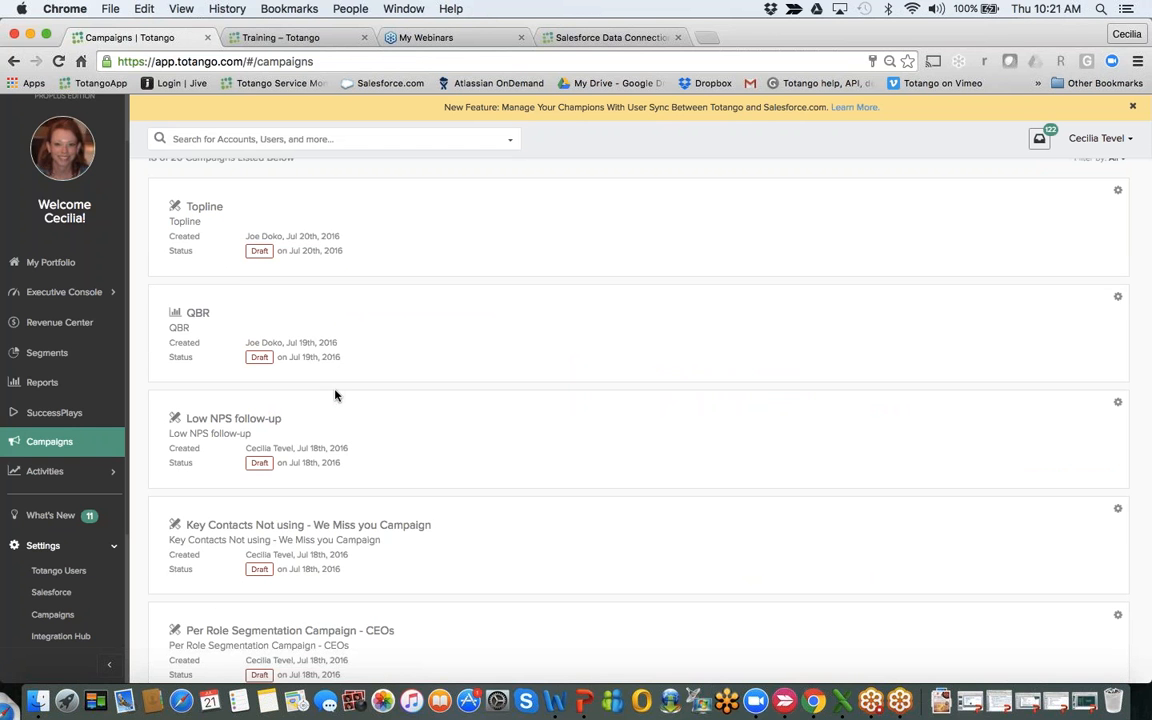
left_click(301, 526)
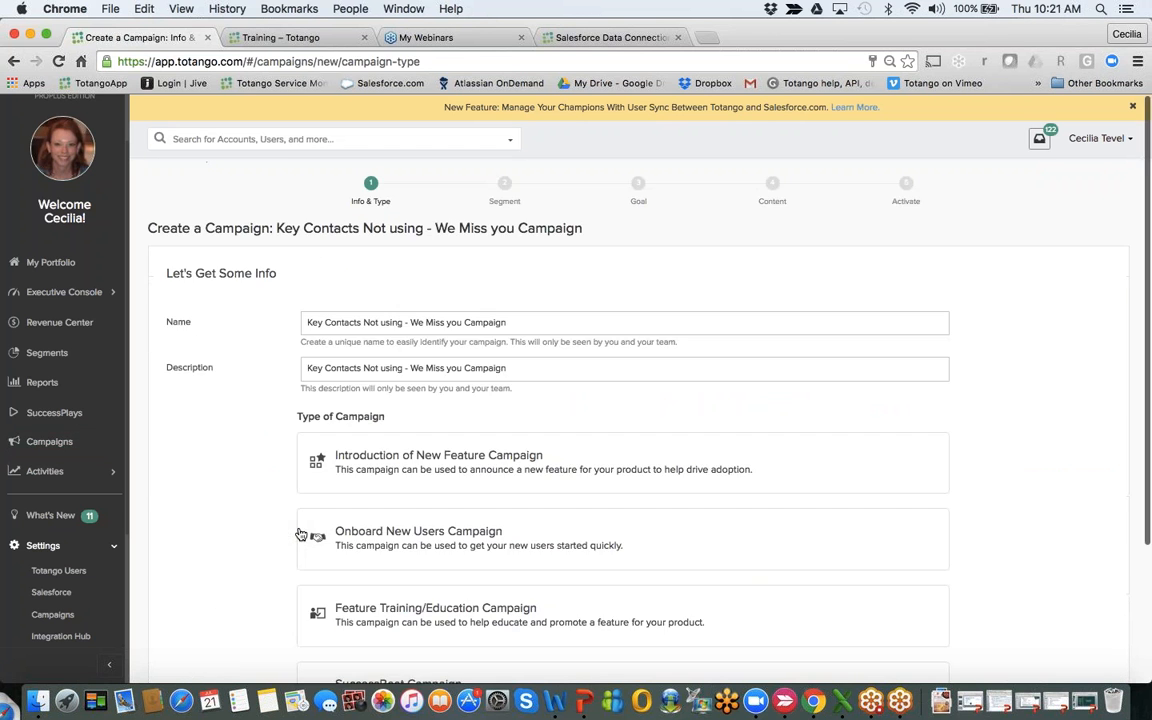
scroll(301, 535, "down", 4)
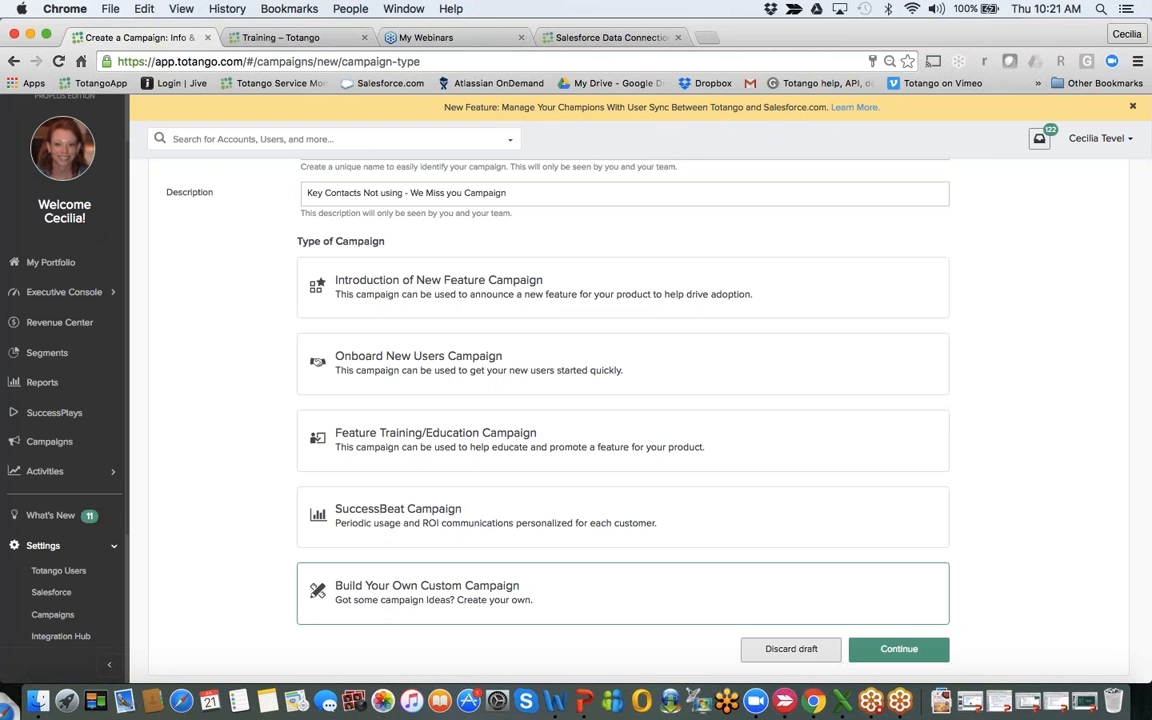
left_click(880, 652)
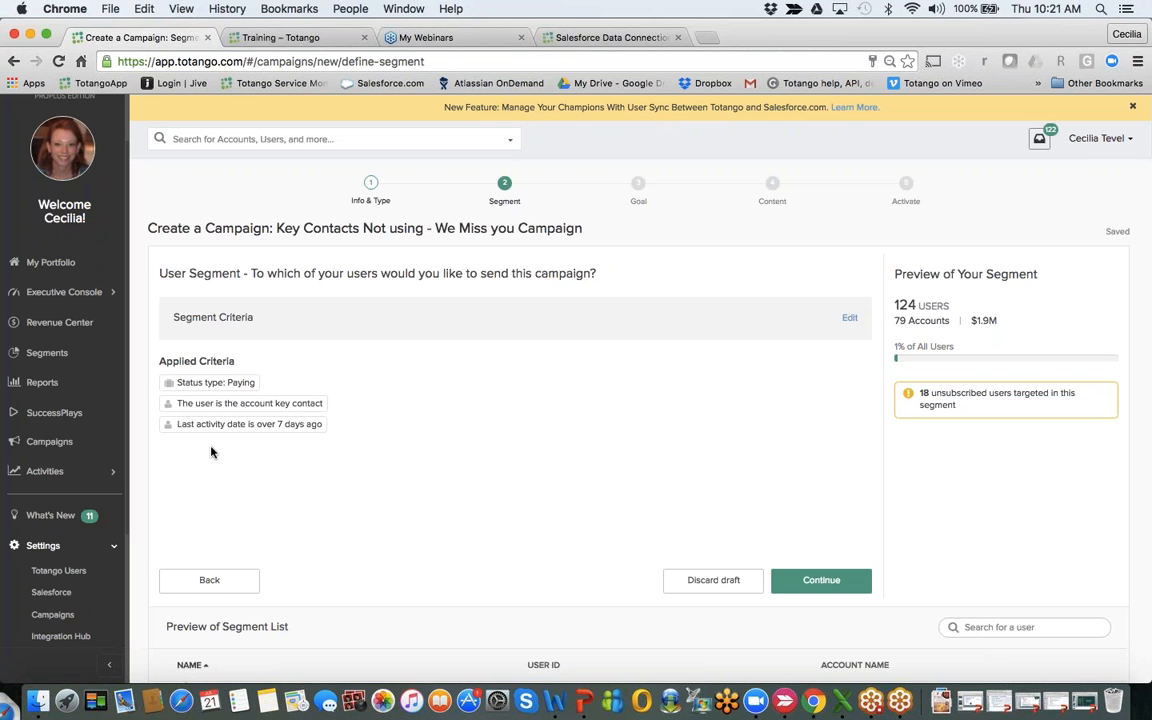
Review the key contacts campaign's segment list preview and advance through the segment and goal stages to the content stage
scroll(283, 428, "down", 2)
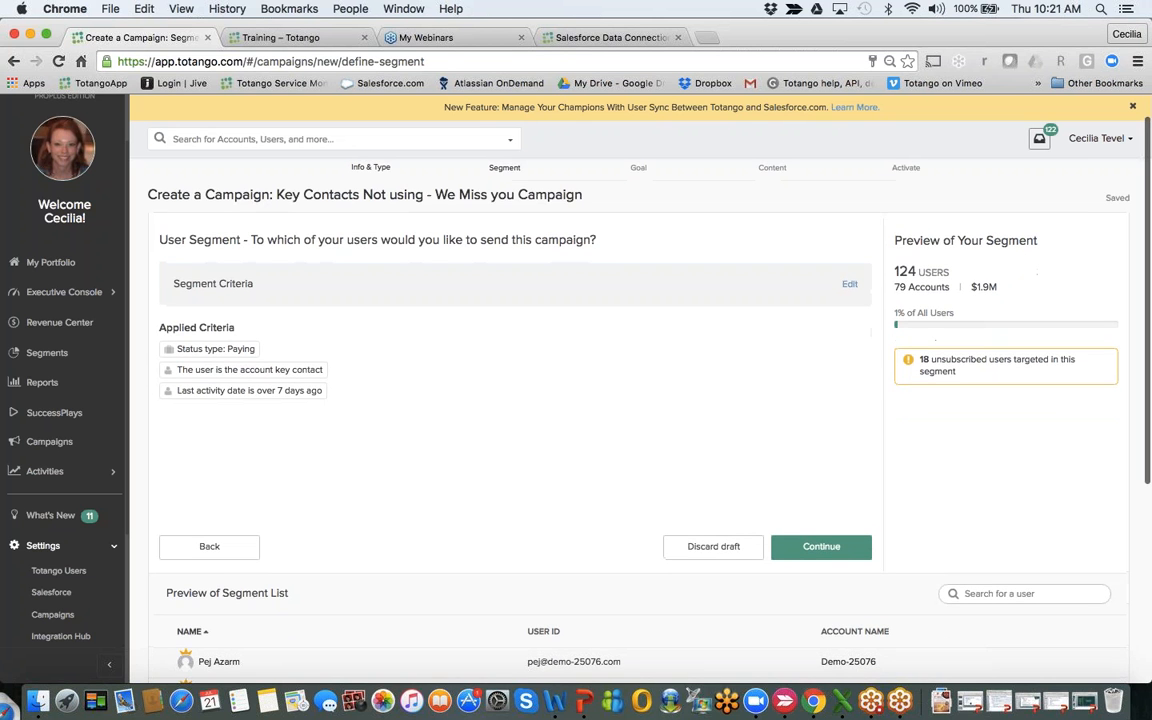
scroll(283, 428, "down", 3)
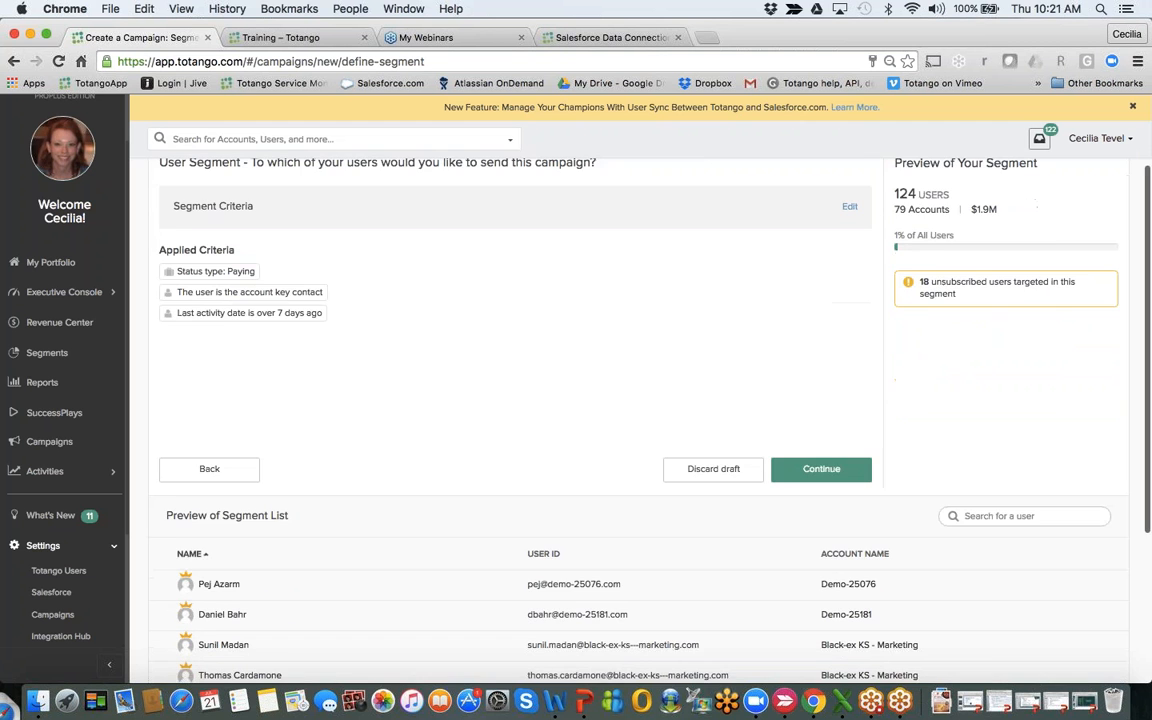
scroll(585, 400, "down", 2)
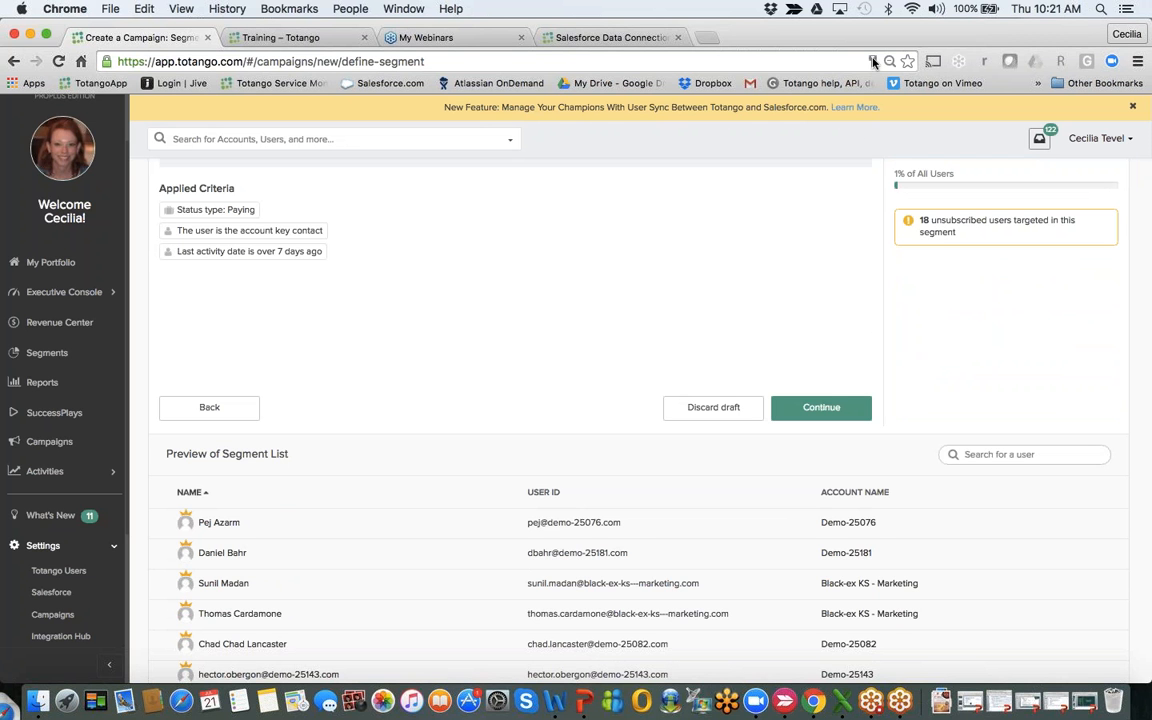
left_click(828, 407)
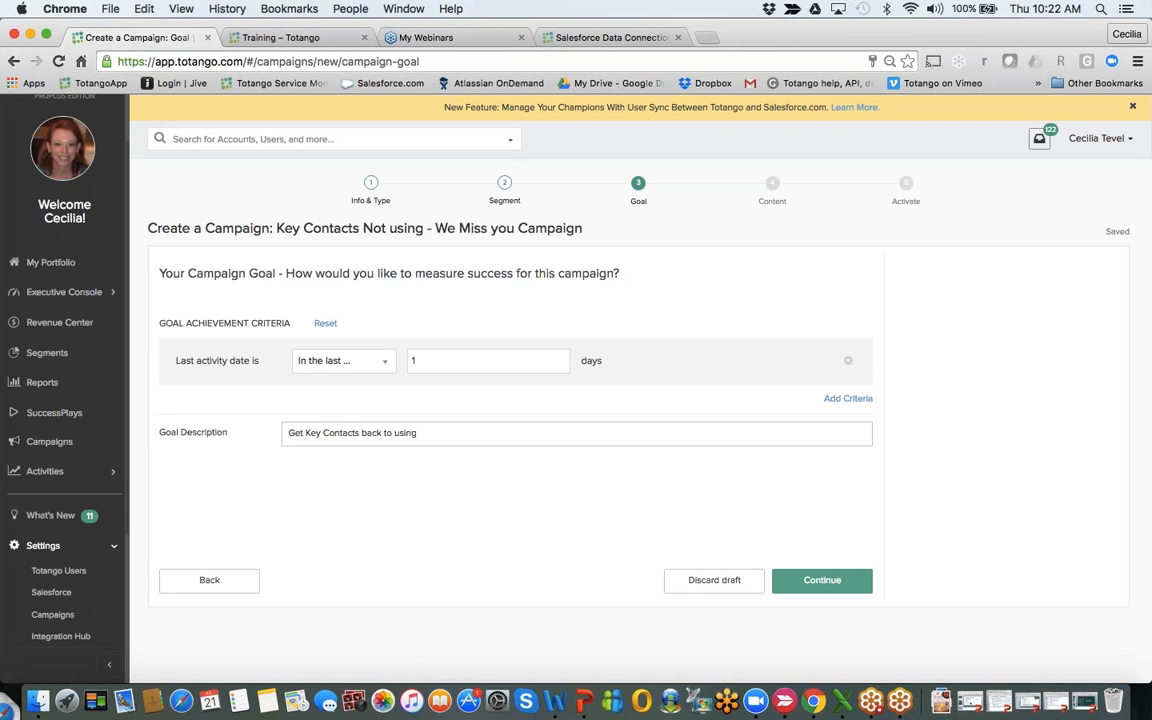
left_click(818, 581)
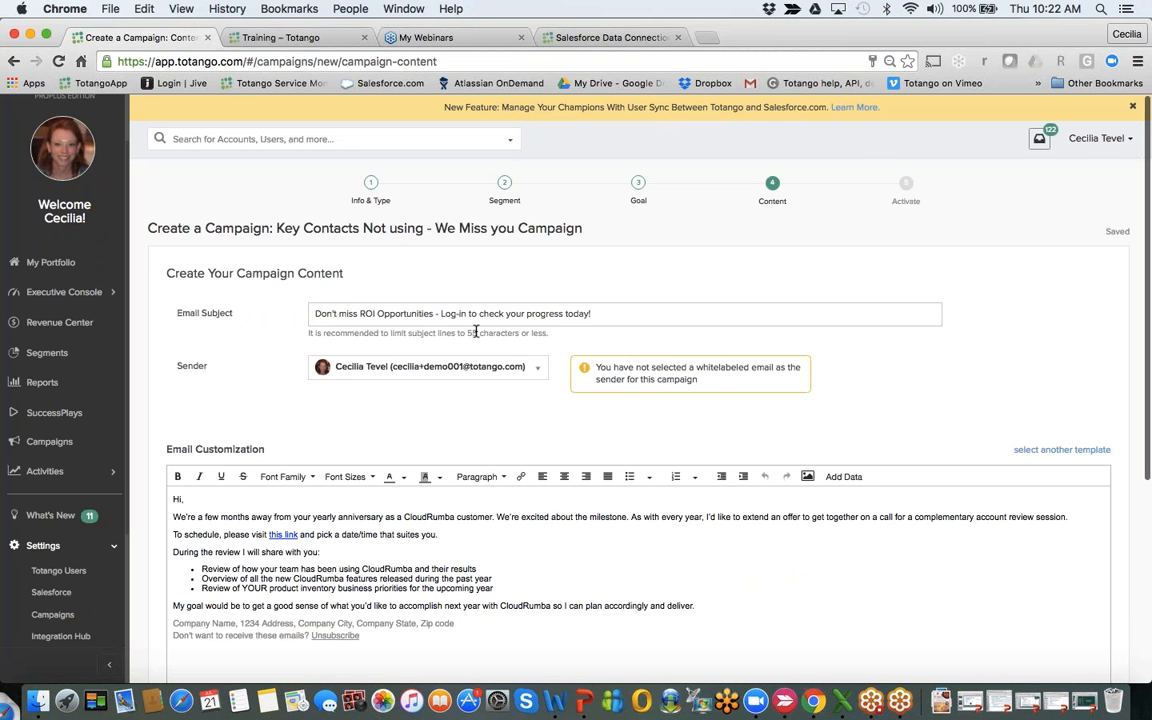
Preview the key contacts campaign's email as a recipient sees it, and return to the email content
scroll(476, 332, "down", 1)
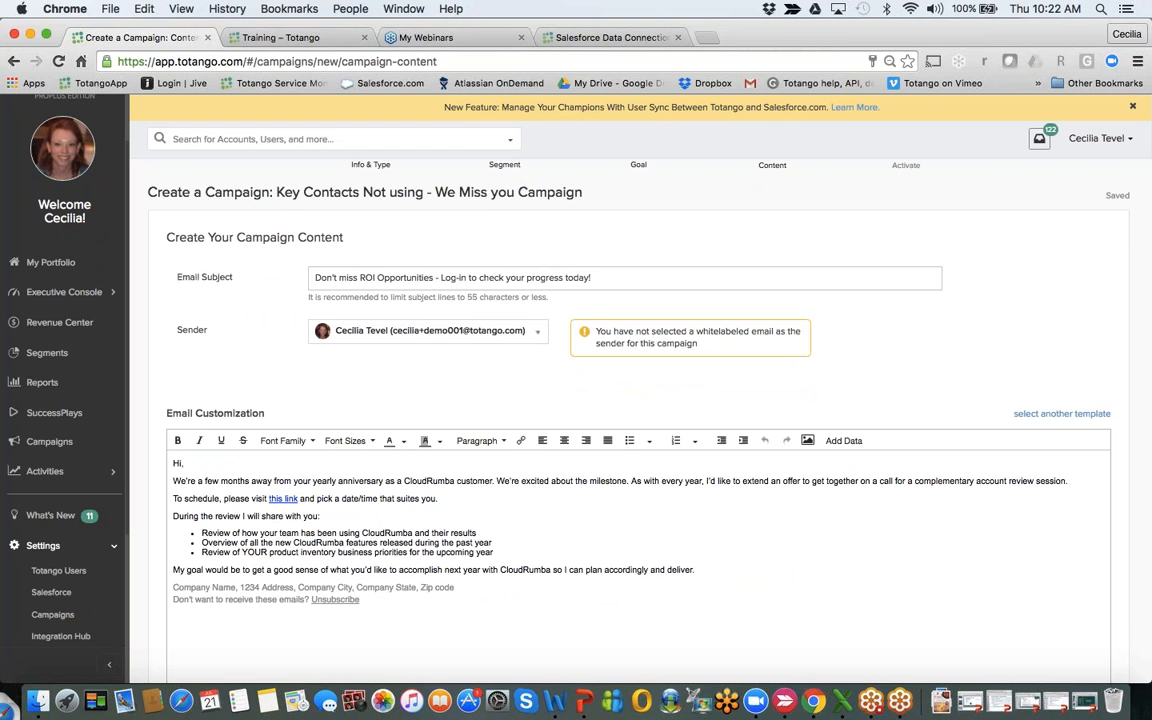
scroll(643, 514, "down", 6)
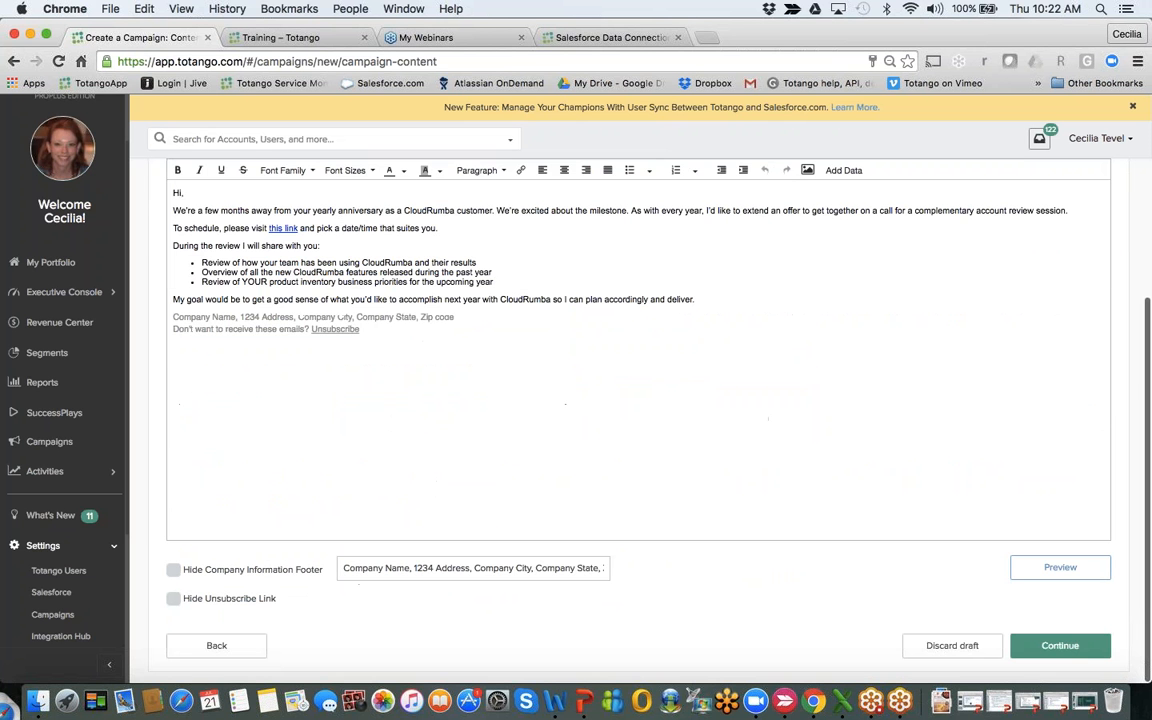
left_click(1058, 567)
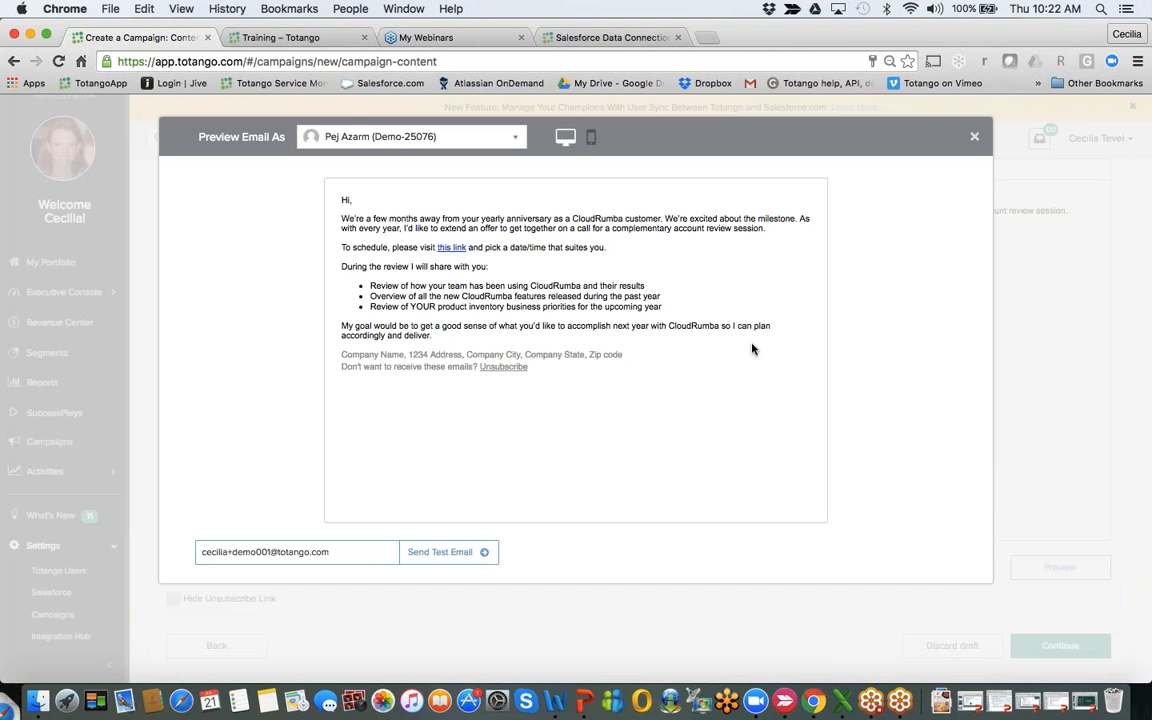
left_click(975, 137)
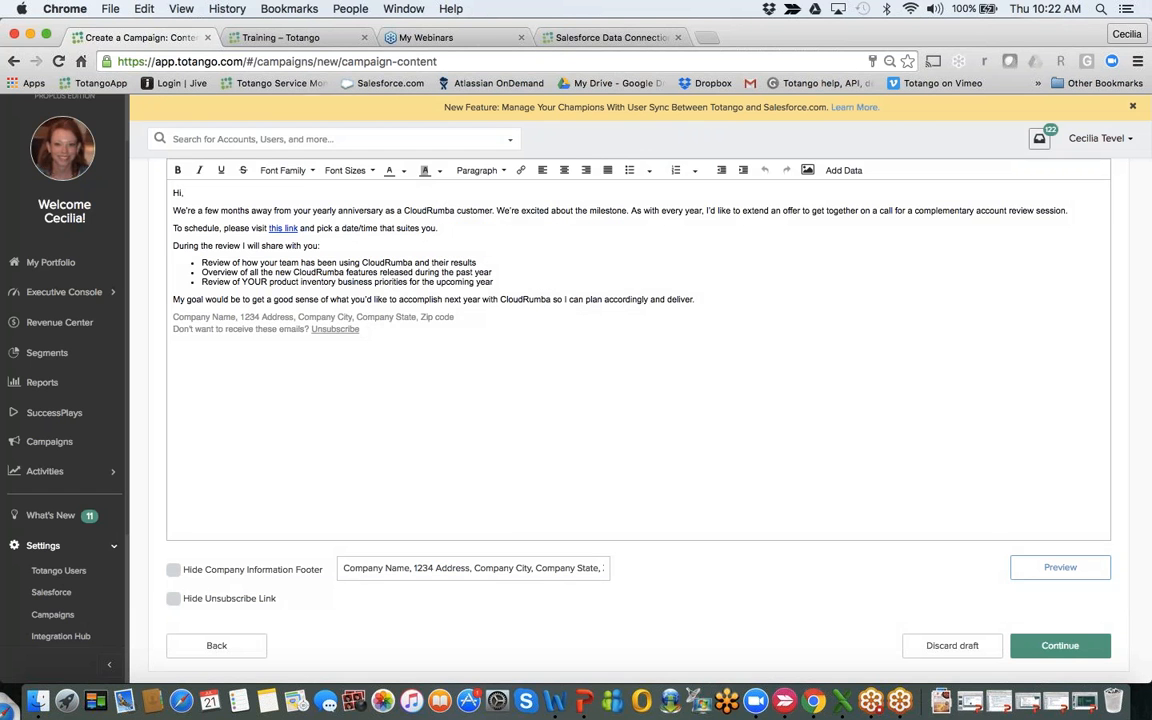
scroll(758, 303, "up", 2)
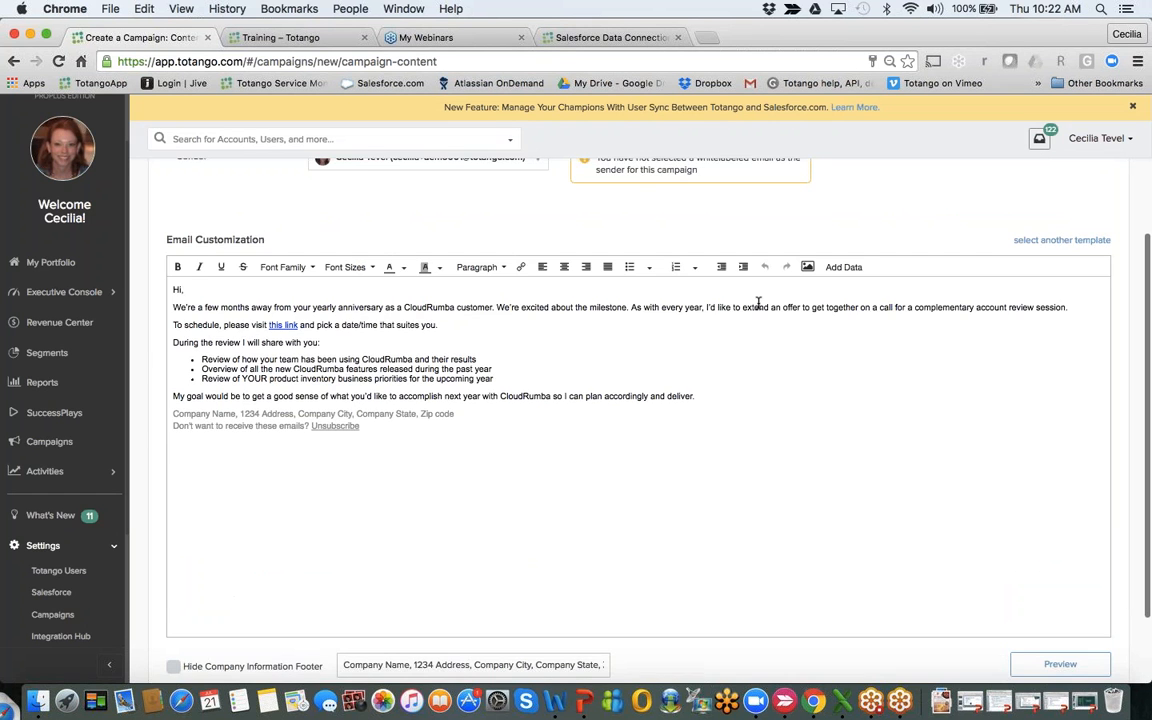
scroll(758, 303, "down", 2)
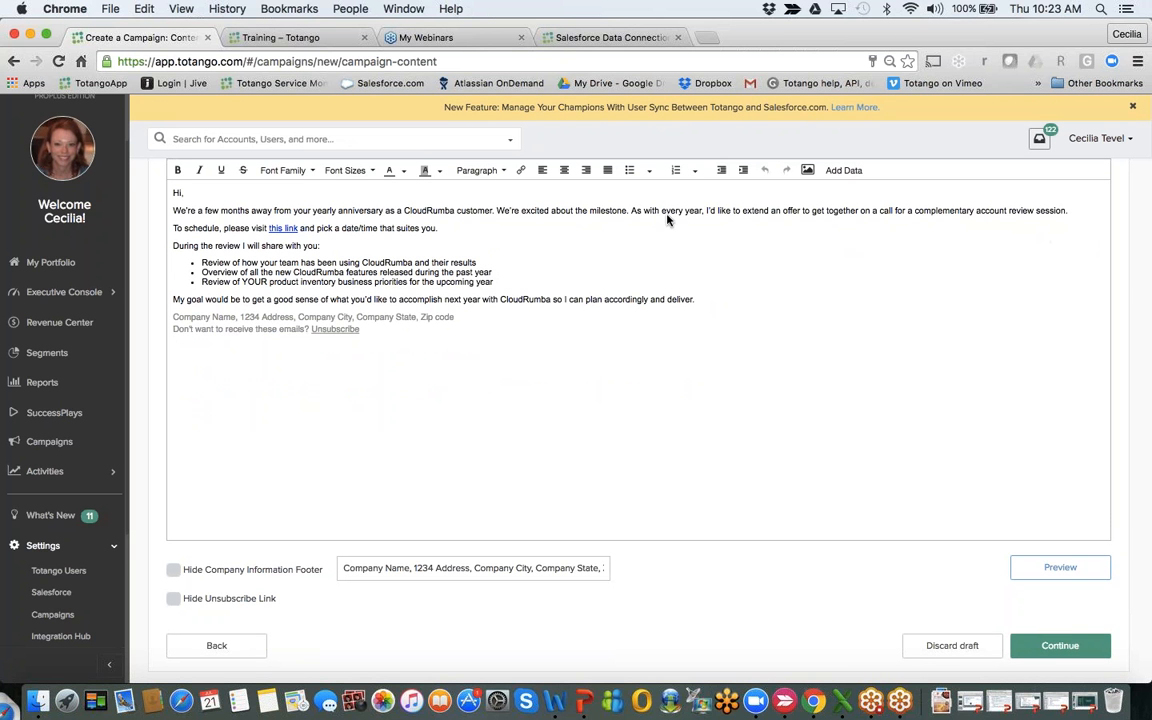
Advance the key contacts campaign from the content stage to the activation stage and review its summary down to the schedule setting
left_click(1058, 645)
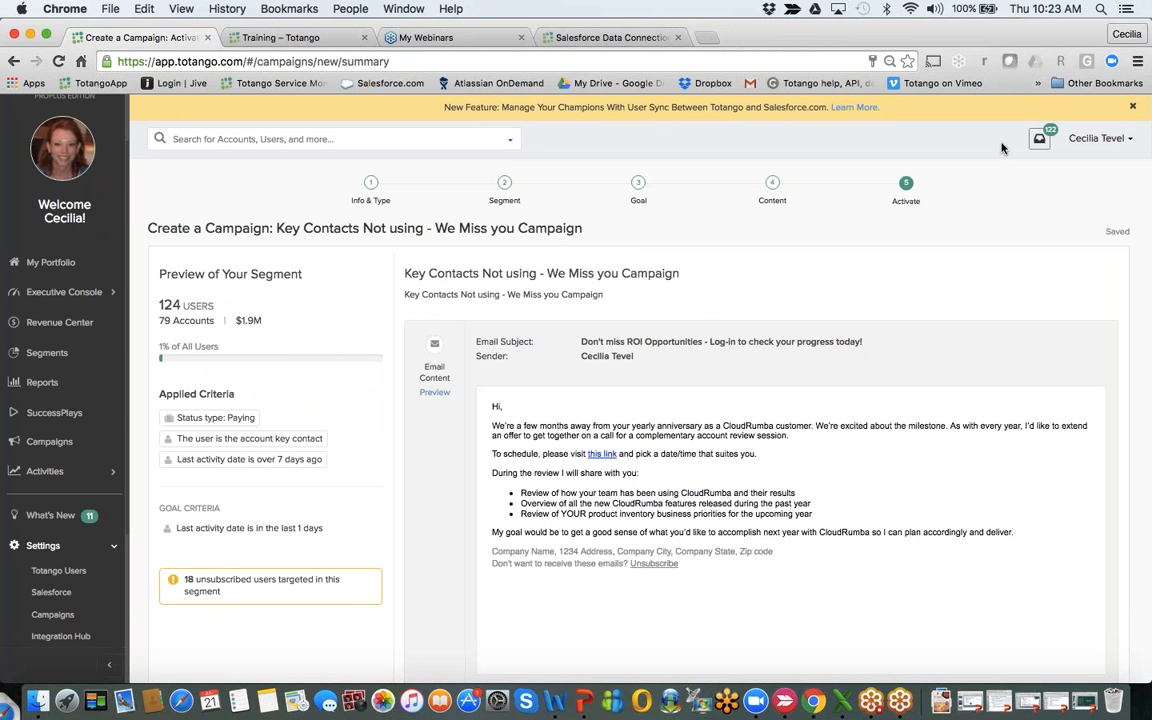
scroll(780, 439, "down", 1)
scroll(778, 438, "down", 5)
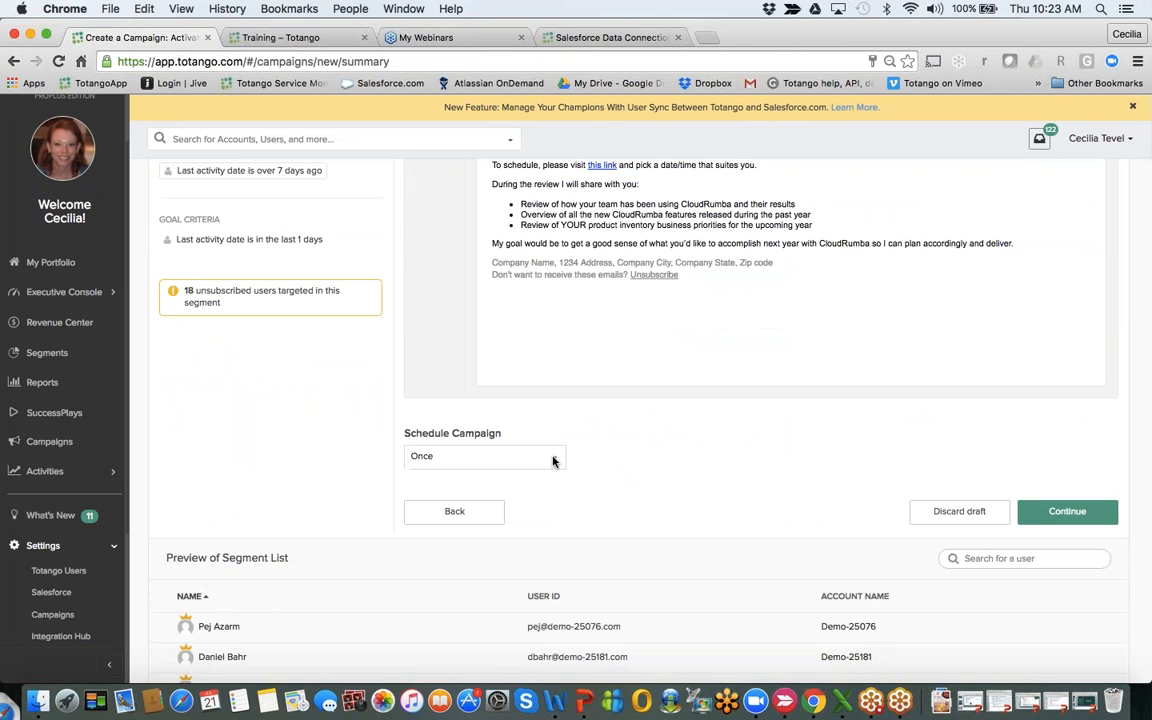
Try the campaign schedule options Once (Schedule for later), Ongoing, and Ongoing (Schedule for later) in turn
left_click(484, 456)
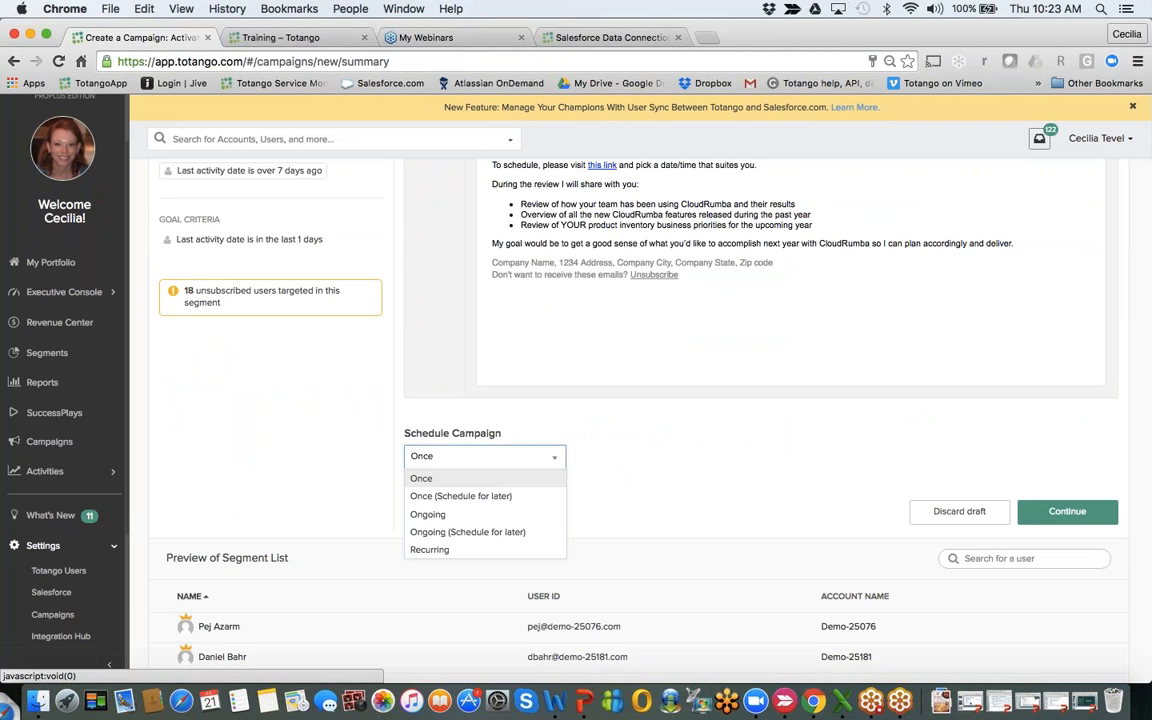
left_click(511, 497)
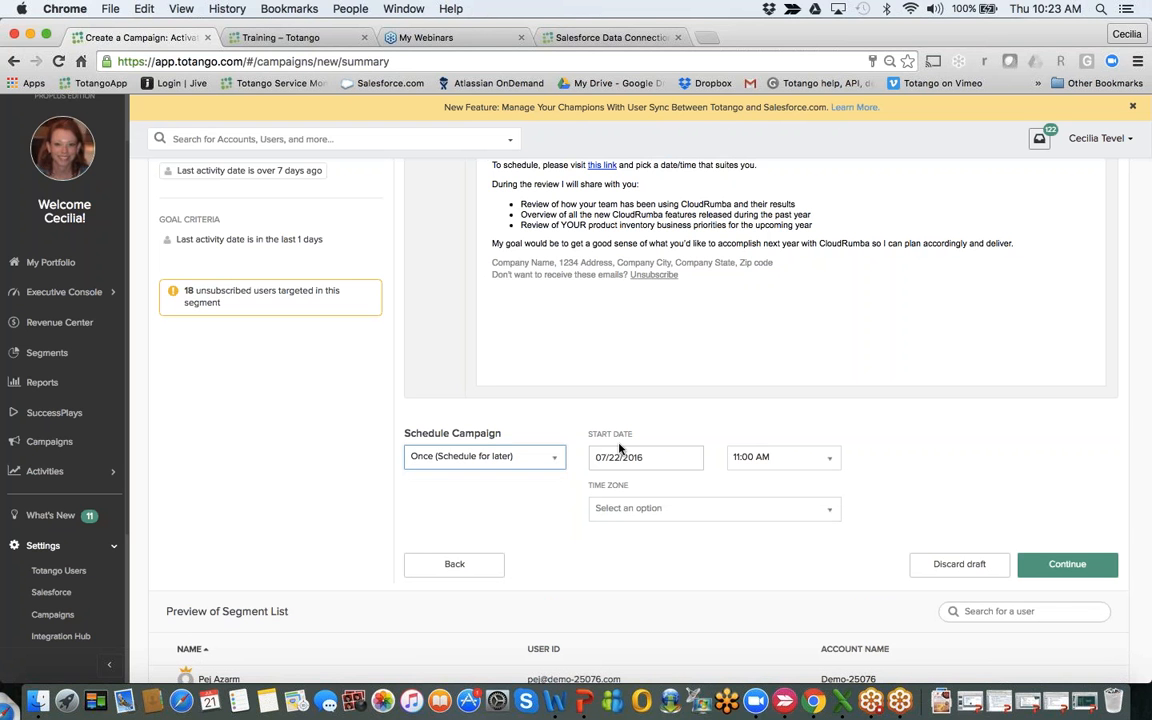
left_click(484, 456)
left_click(514, 512)
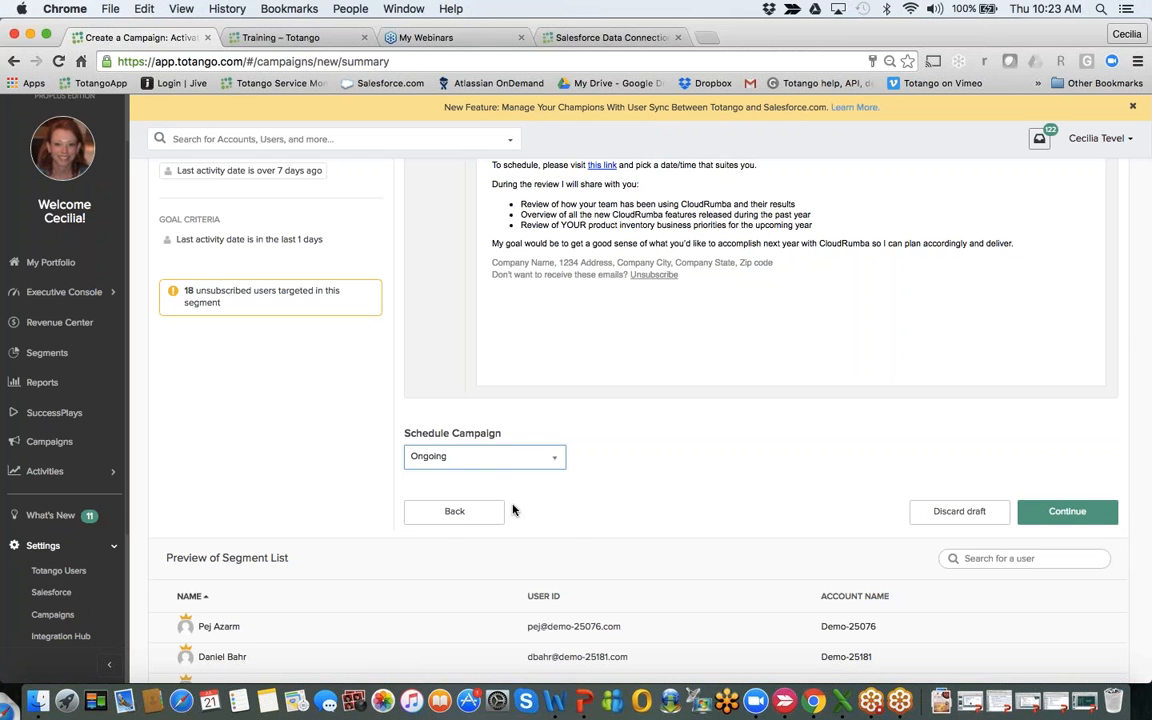
left_click(512, 460)
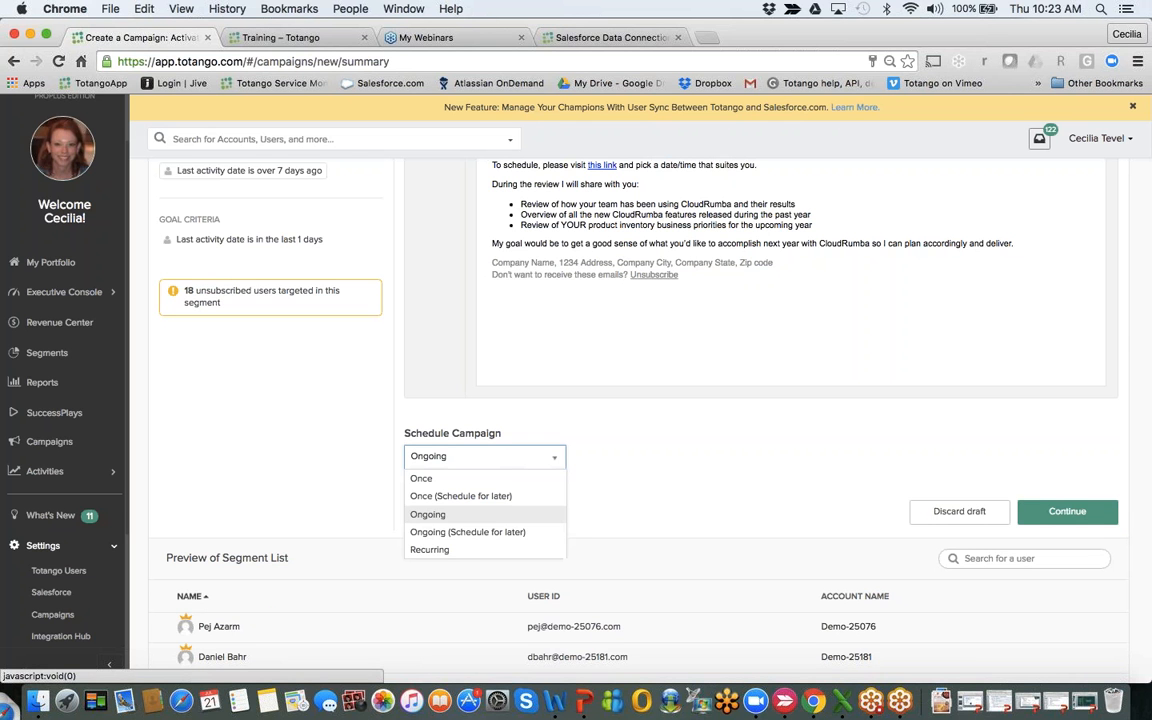
left_click(514, 532)
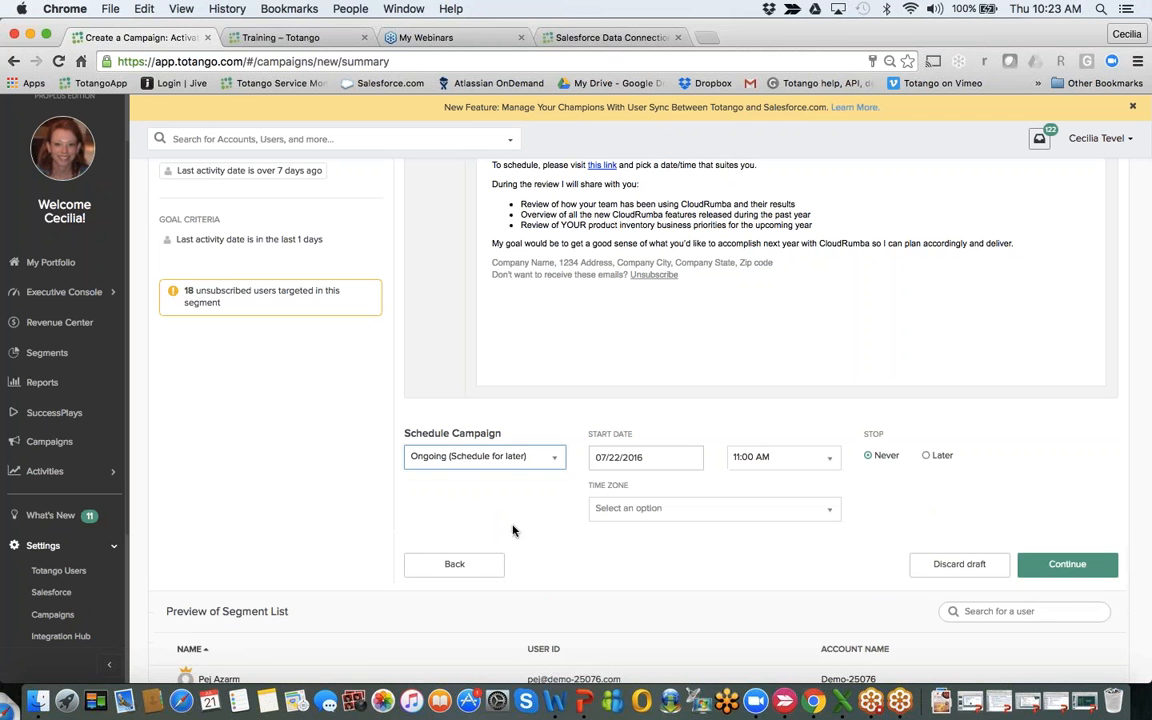
Set the campaign schedule to Recurring and review its start date, stop, time zone and recurrence pattern options
left_click(514, 458)
left_click(479, 551)
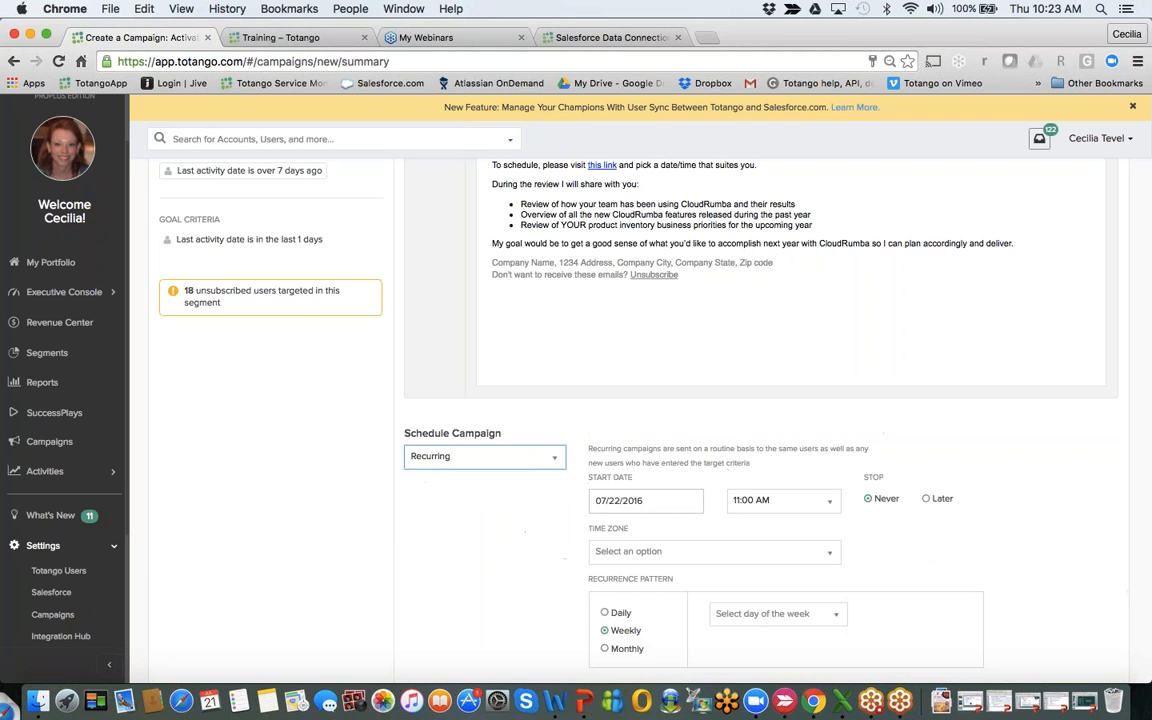
scroll(664, 450, "down", 2)
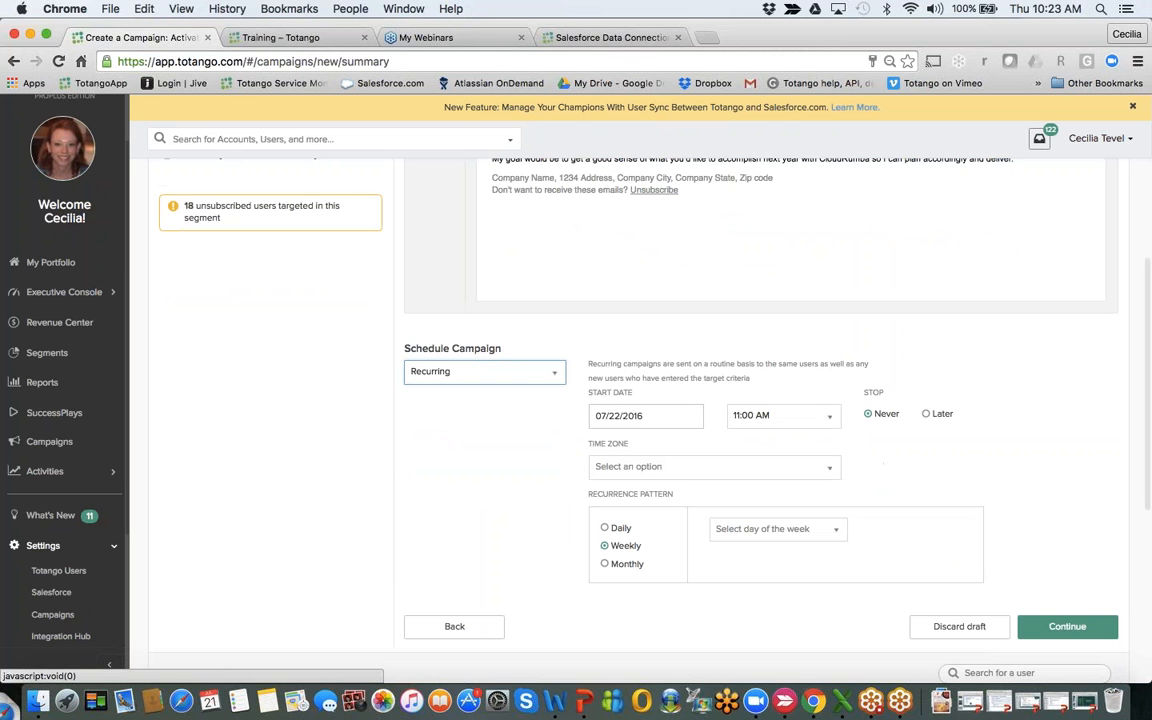